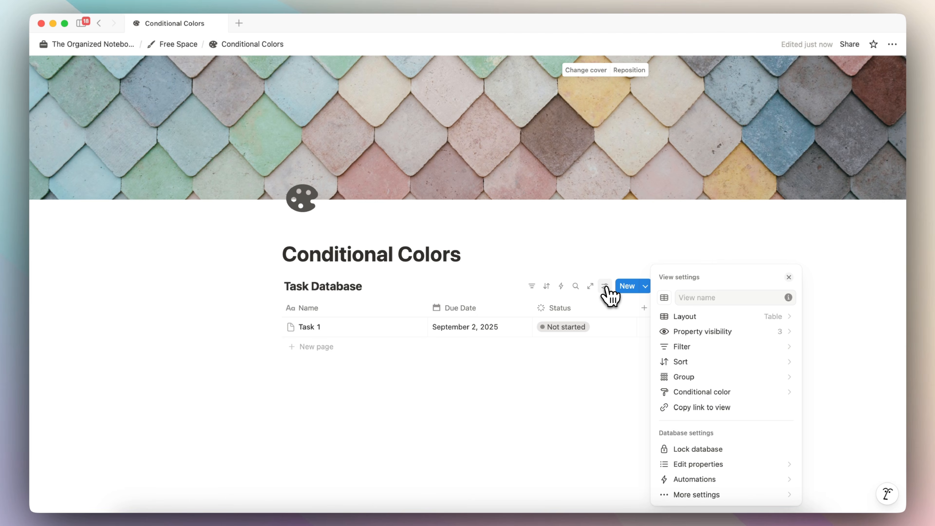
Open the conditional color settings of the Task Database view and start a new color setting
left_click(702, 394)
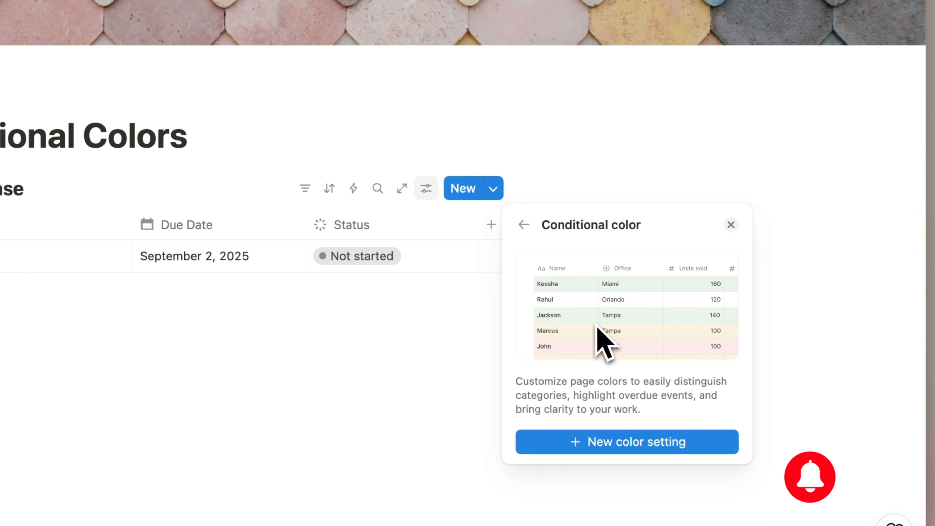
left_click(614, 444)
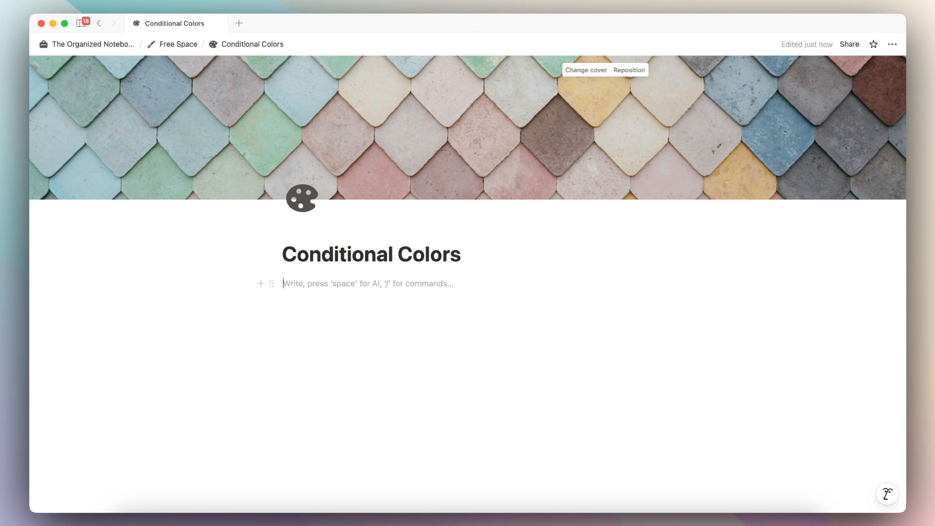
Insert a new empty inline database on the Conditional Colors page and title it Task Database
type("/data")
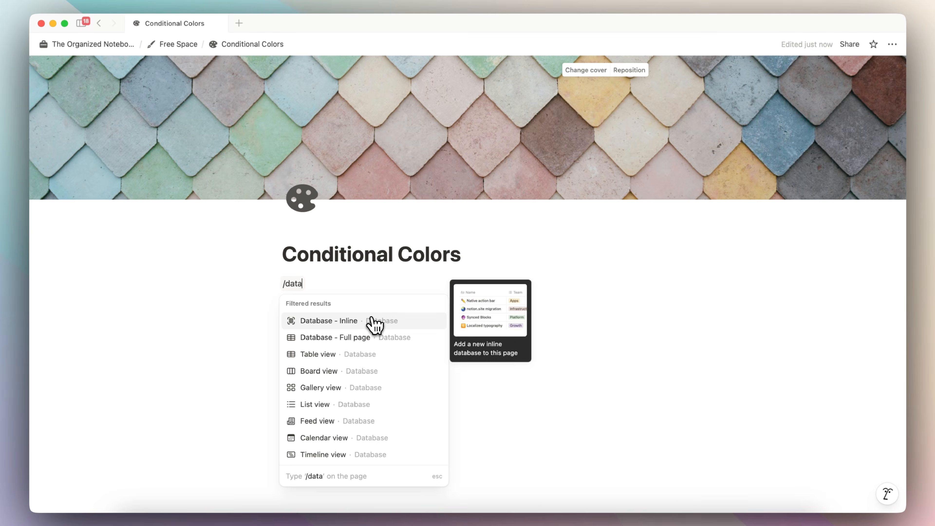
left_click(375, 323)
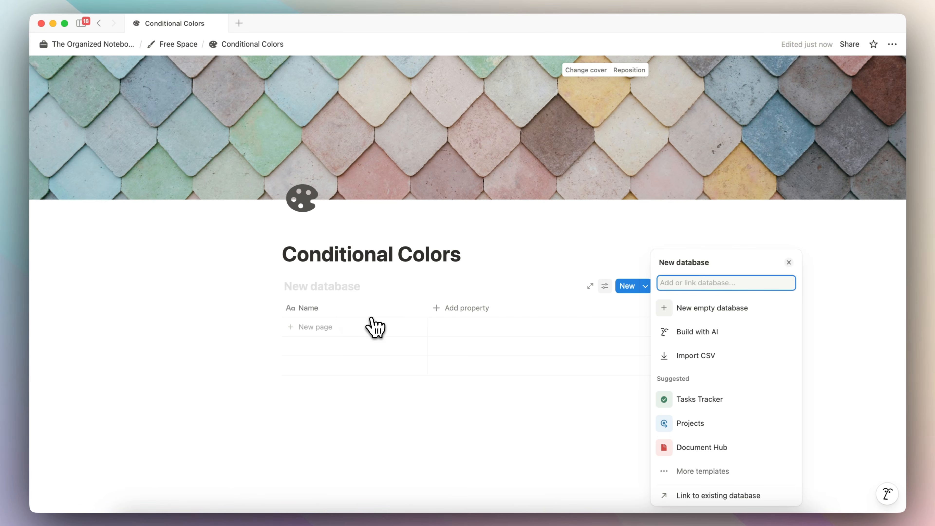
left_click(681, 308)
type("Task Database")
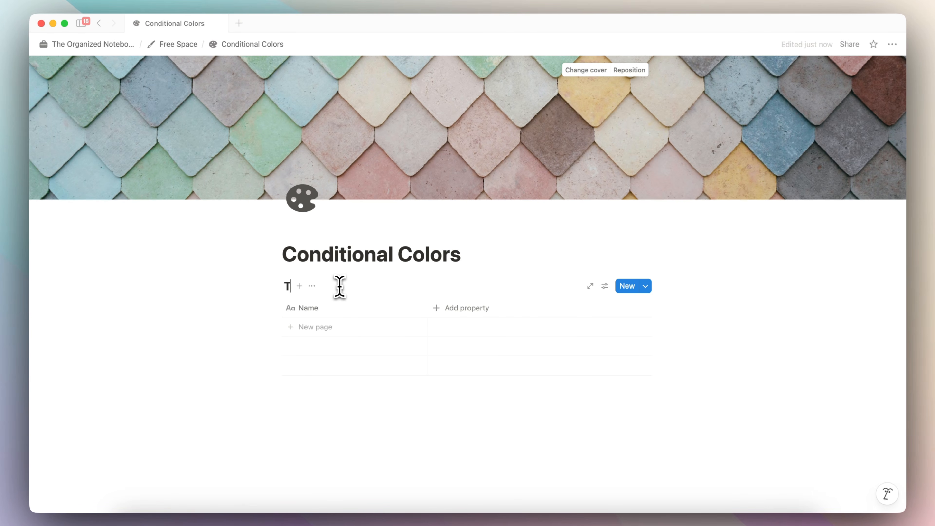
Add a date property named Due Date and a Status property to the Task Database
left_click(467, 310)
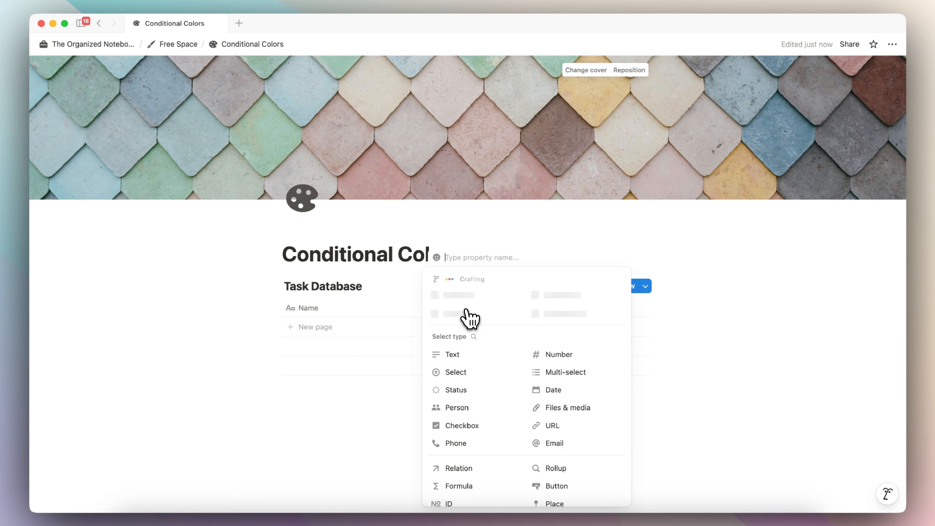
left_click(473, 336)
type("date")
left_click(460, 426)
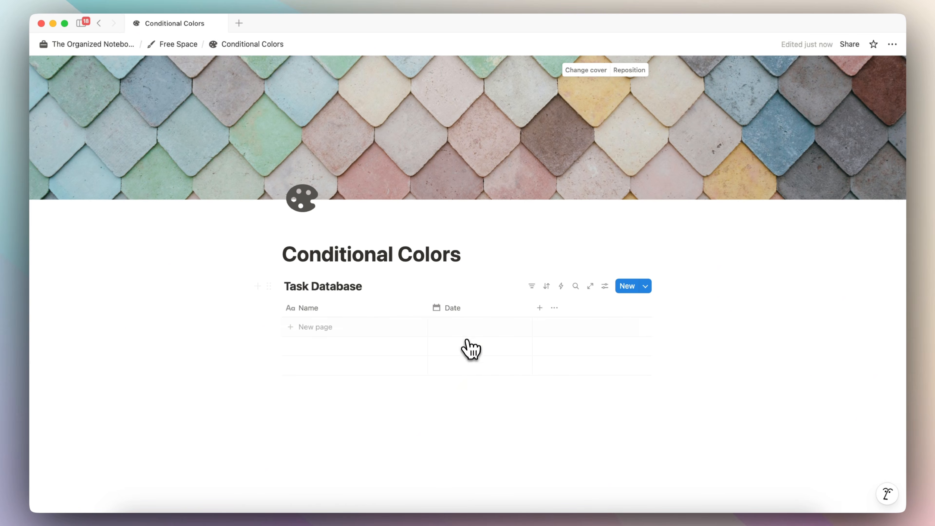
left_click(467, 312)
type("Due Date")
key("Return")
left_click(541, 310)
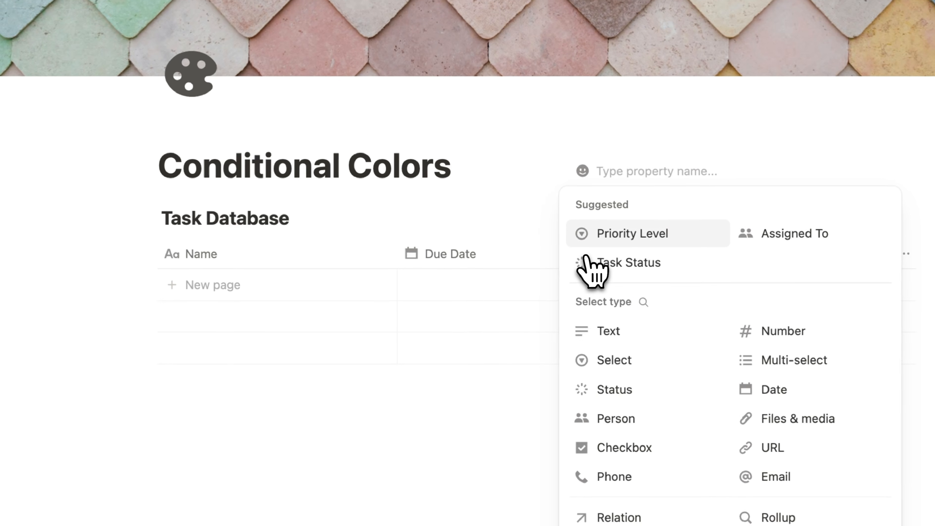
left_click(611, 391)
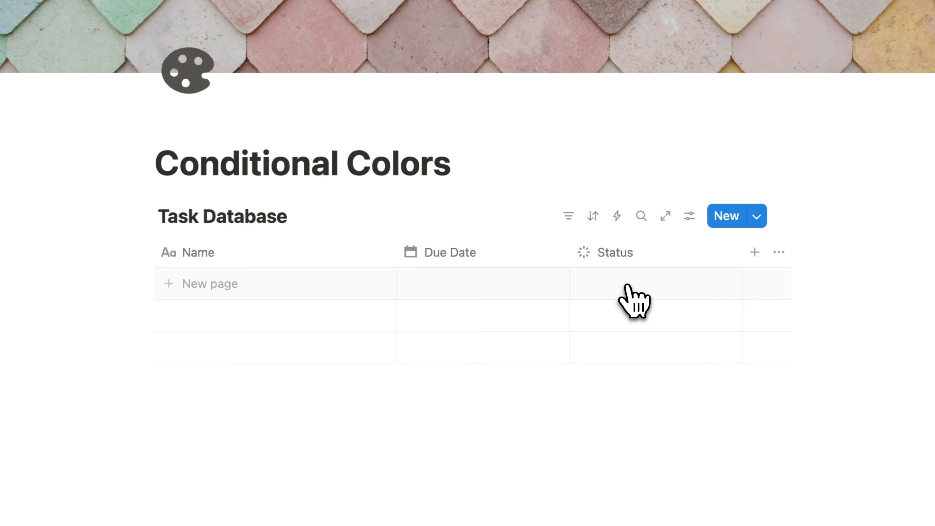
Create an entry named Task 1 with the due date September 2, 2025
left_click(287, 291)
type("Tas")
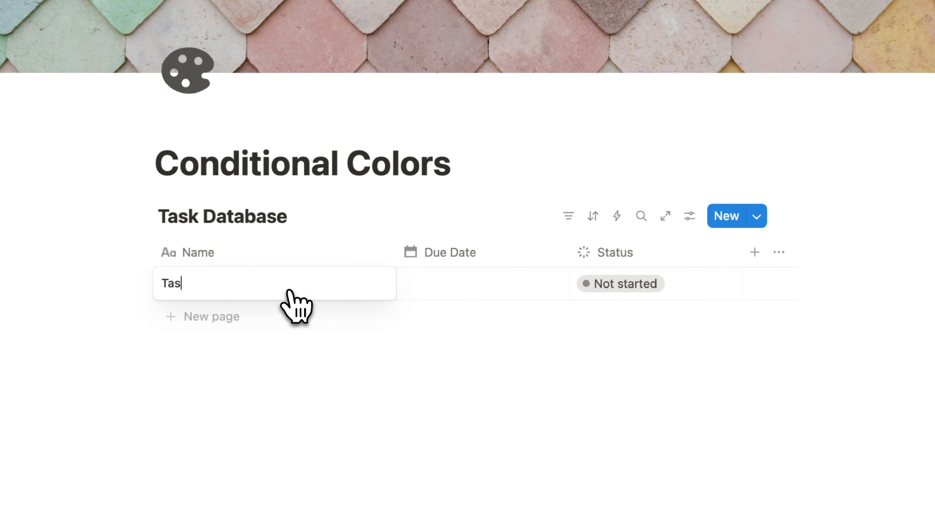
type("k 1")
key("Escape")
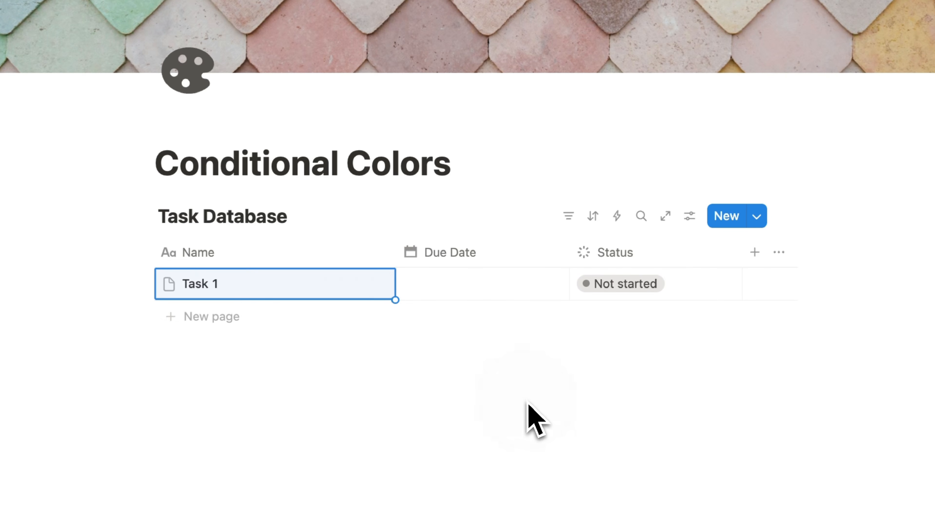
left_click(475, 287)
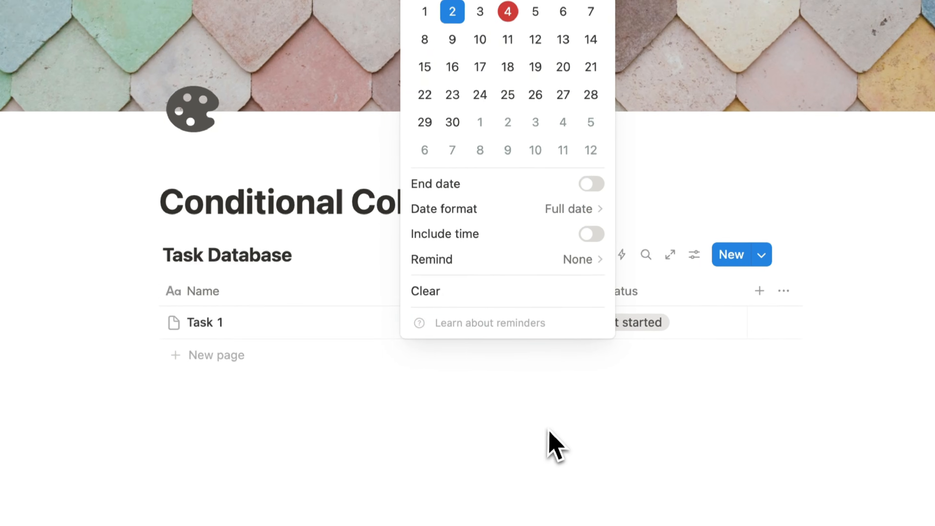
key("Escape")
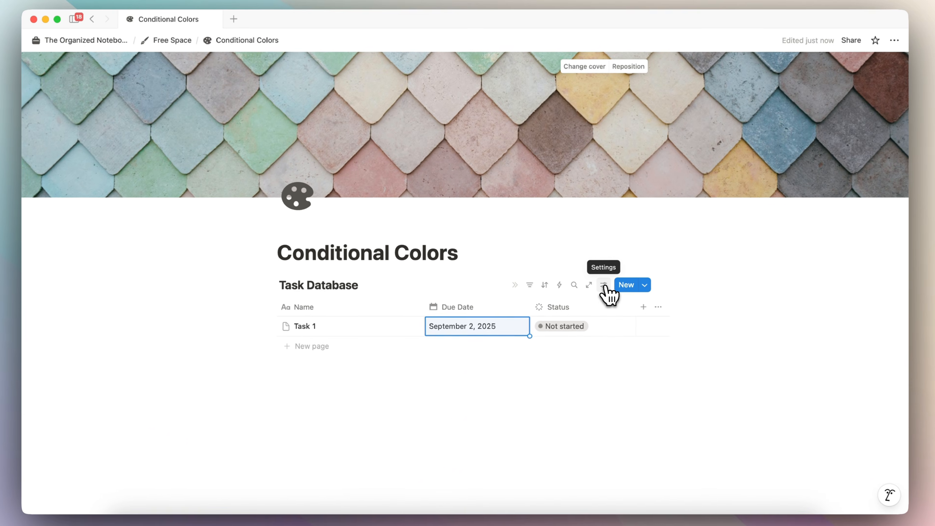
Add a conditional color setting based on the Due Date property to the Task Database view
left_click(698, 178)
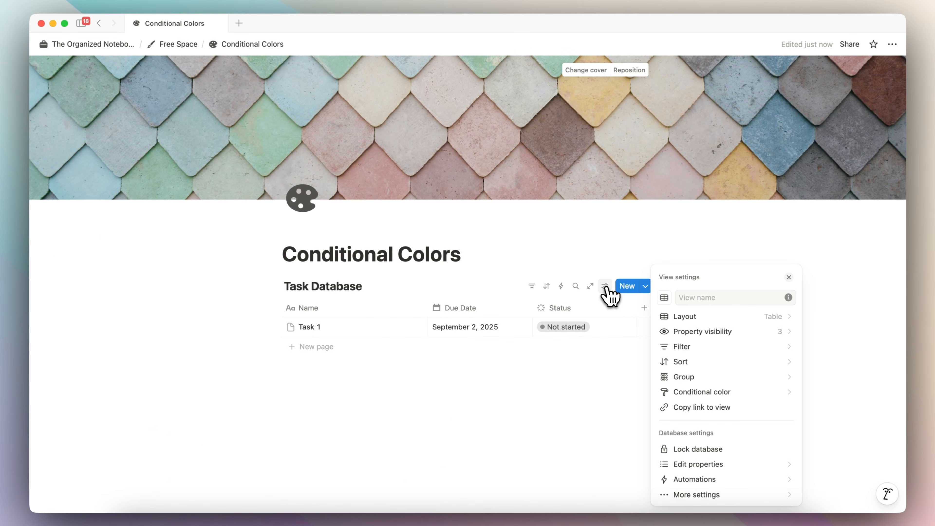
left_click(701, 392)
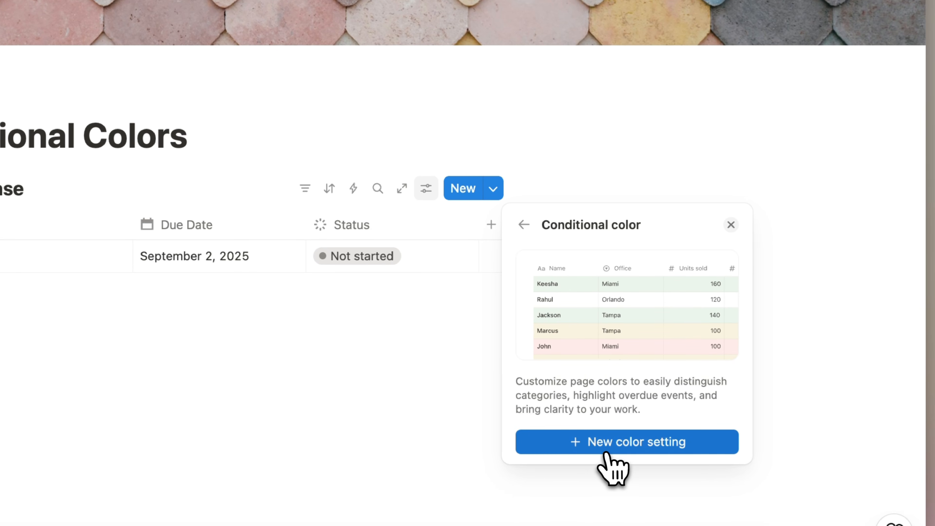
left_click(614, 447)
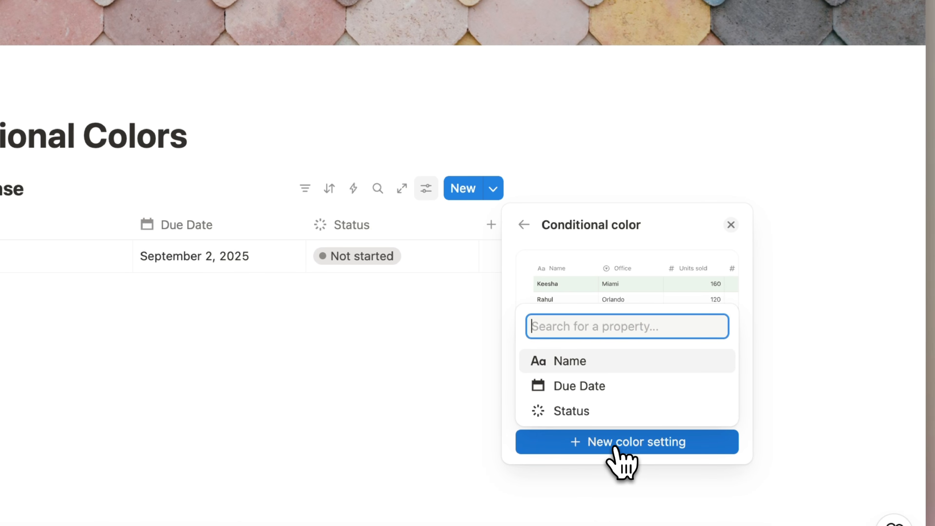
left_click(585, 391)
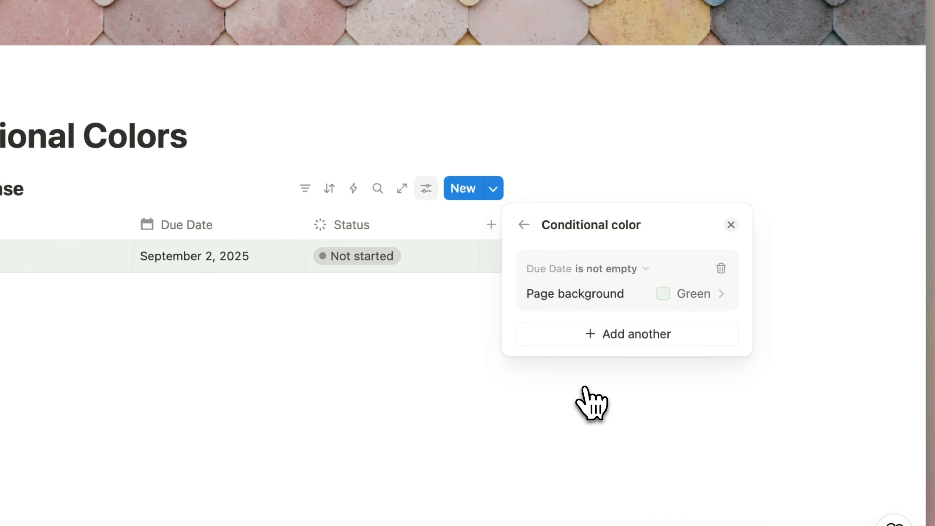
Set the color rule's condition so that the due date is before Today
left_click(608, 269)
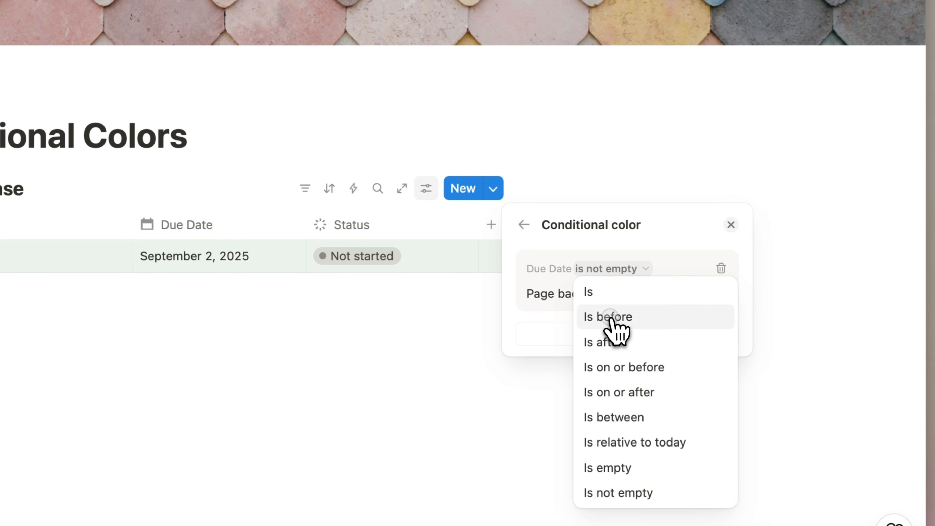
left_click(611, 316)
left_click(612, 304)
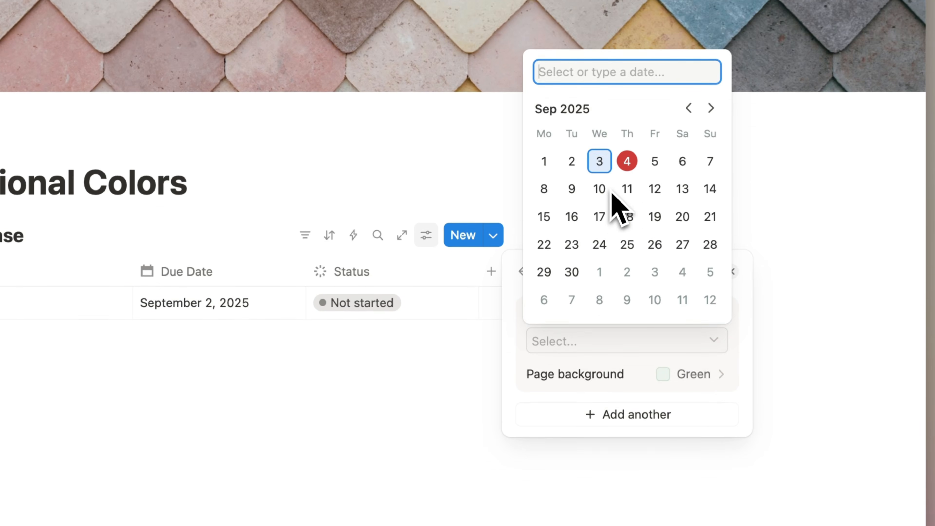
left_click(627, 114)
Set the page background of the overdue-date color rule to Red and close the view settings
left_click(697, 416)
left_click(697, 415)
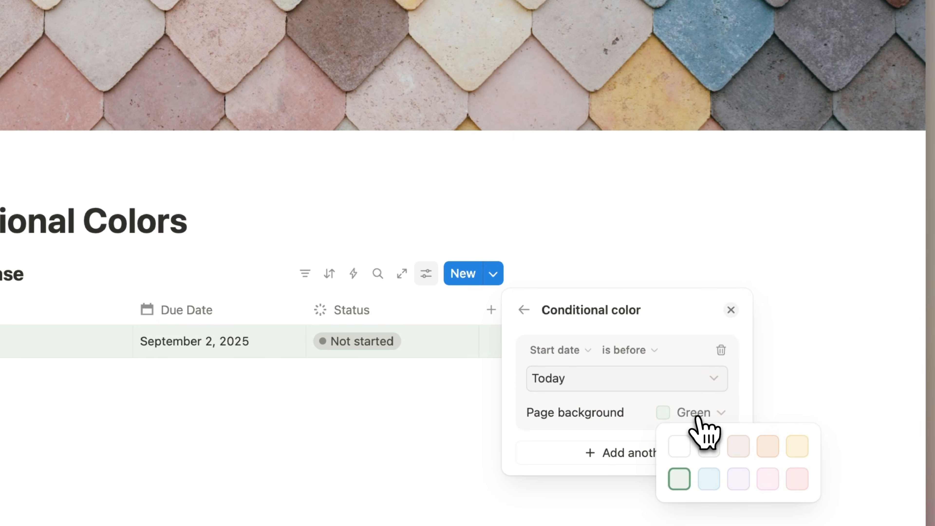
left_click(796, 480)
left_click(204, 449)
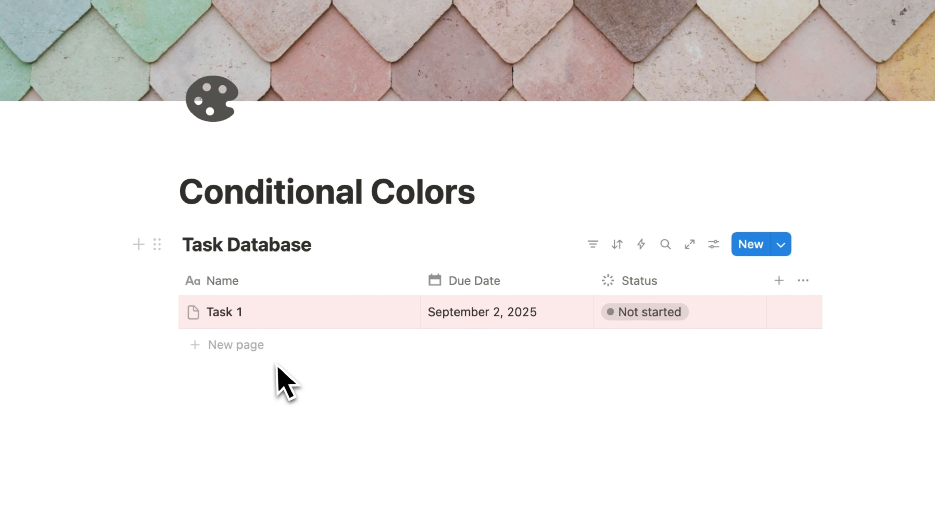
Add a second, unnamed entry below Task 1 with the due date September 12, 2025
left_click(99, 293)
left_click(498, 352)
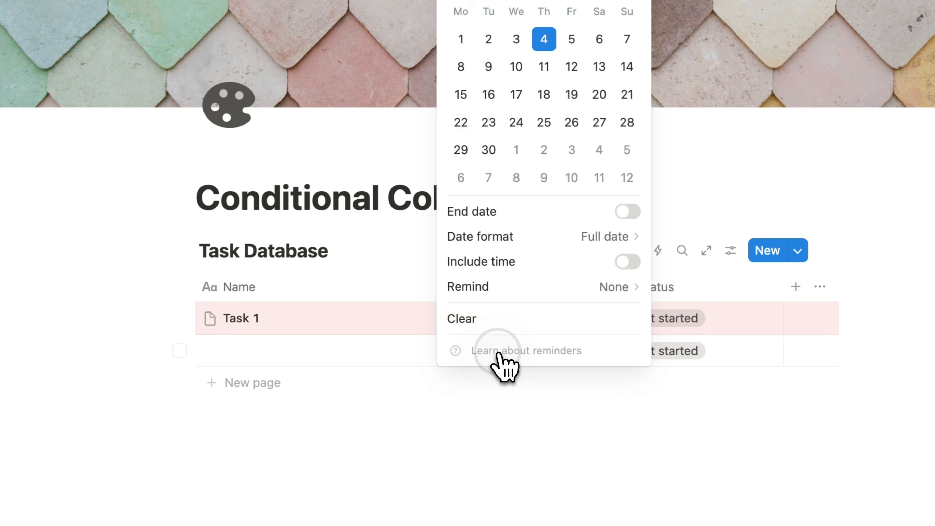
left_click(570, 65)
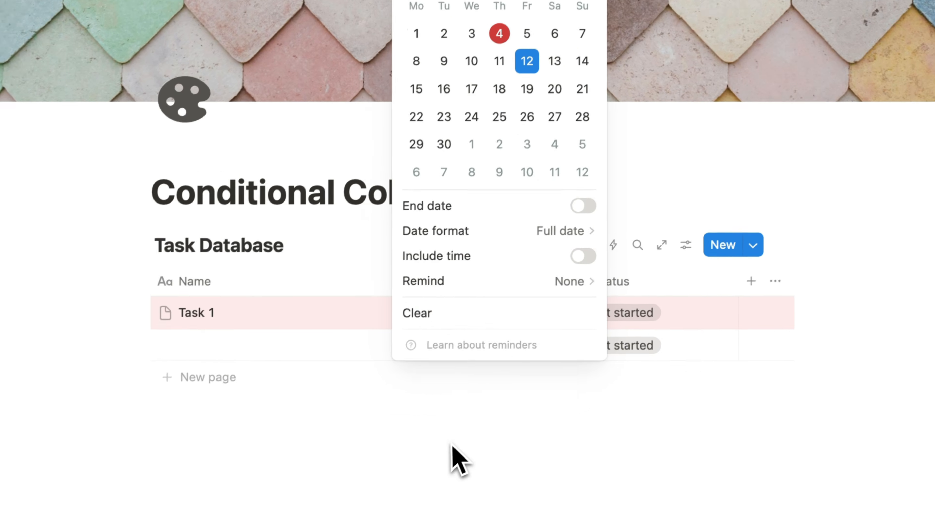
left_click(458, 462)
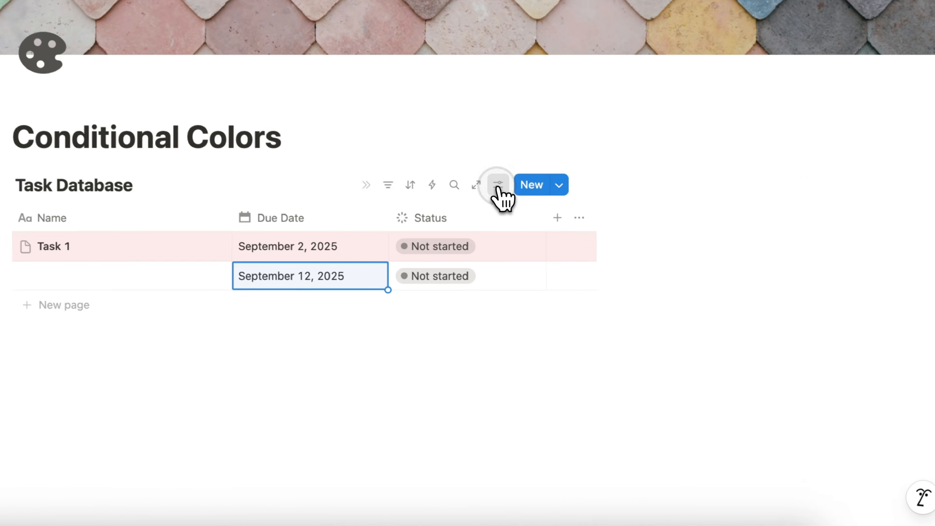
Replace the due-date color rule with a new conditional color setting based on the Status property
left_click(604, 286)
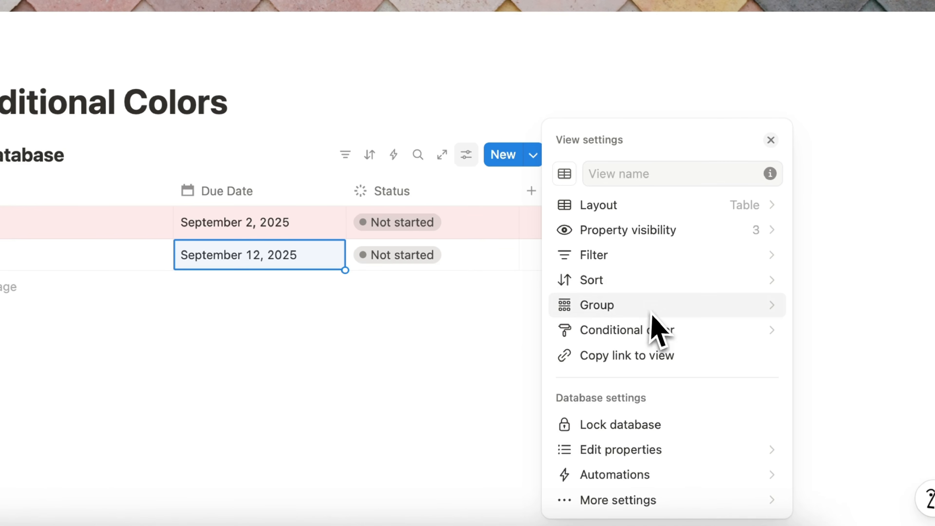
left_click(717, 387)
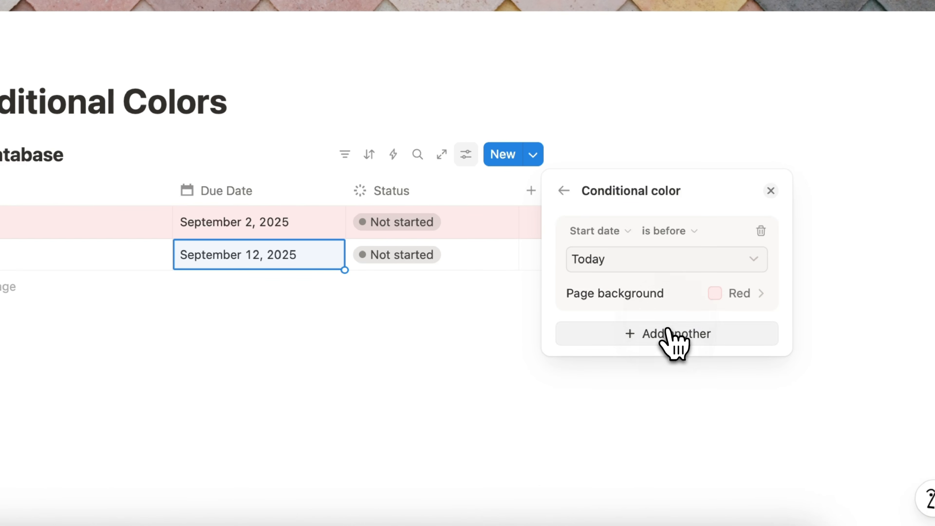
left_click(615, 232)
left_click(760, 230)
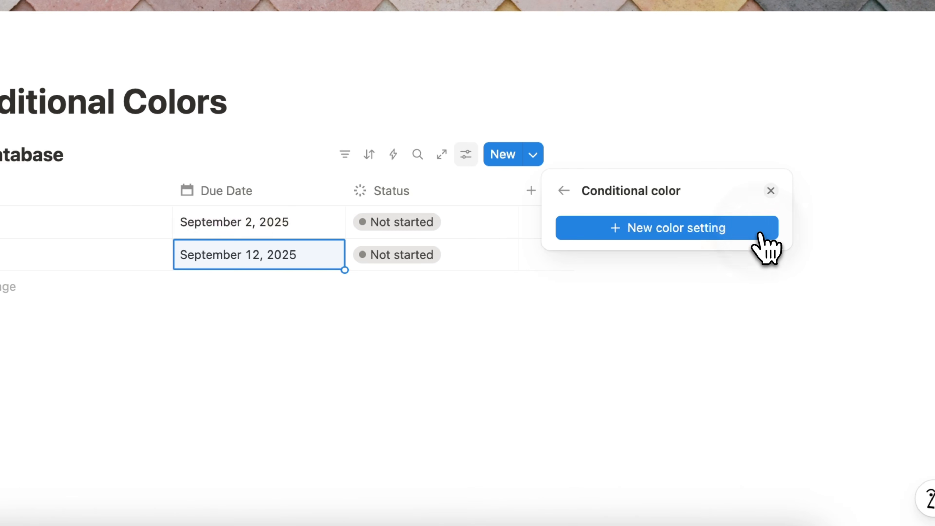
left_click(688, 234)
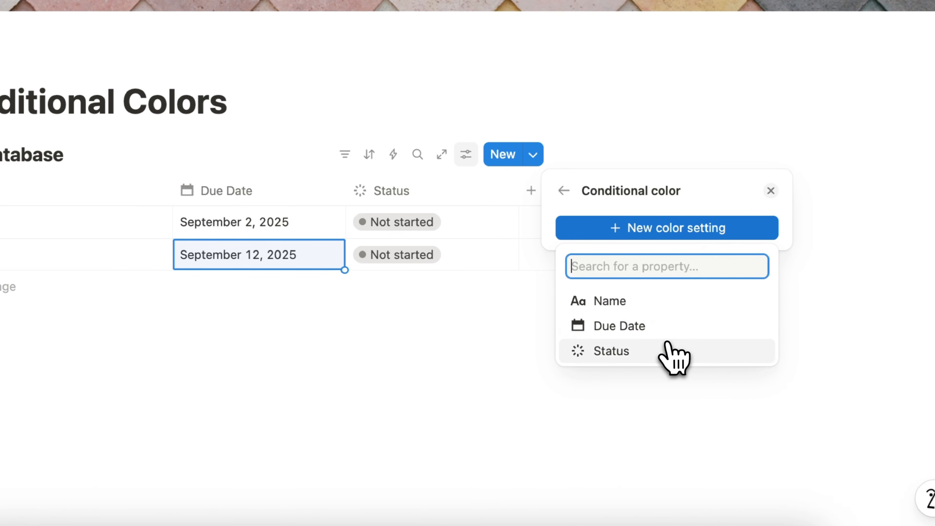
left_click(667, 351)
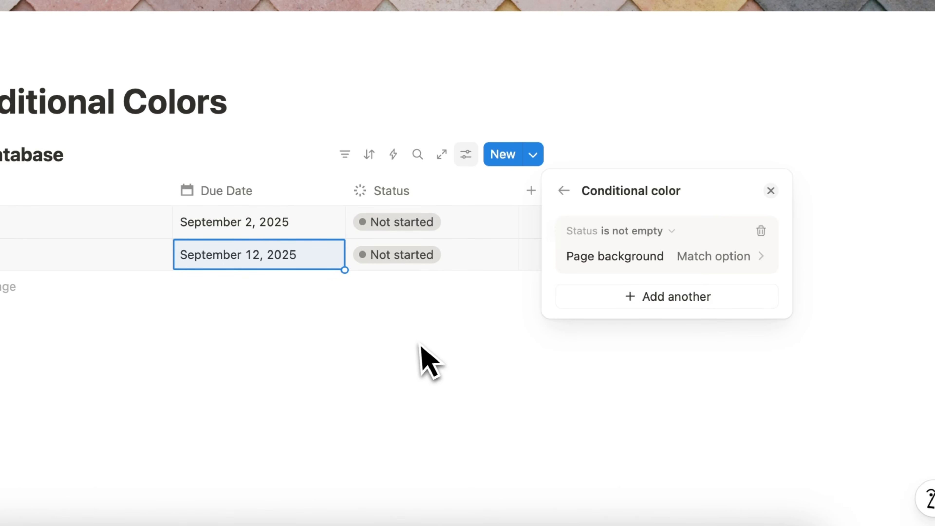
Change the status of the September 12, 2025 entry to In progress and finally to Done
left_click(410, 279)
left_click(412, 258)
left_click(405, 379)
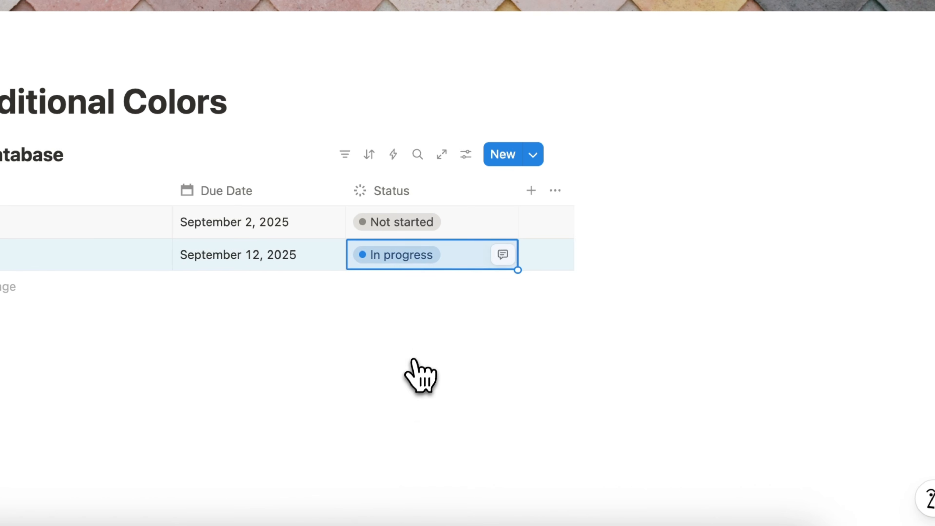
left_click(420, 260)
left_click(423, 442)
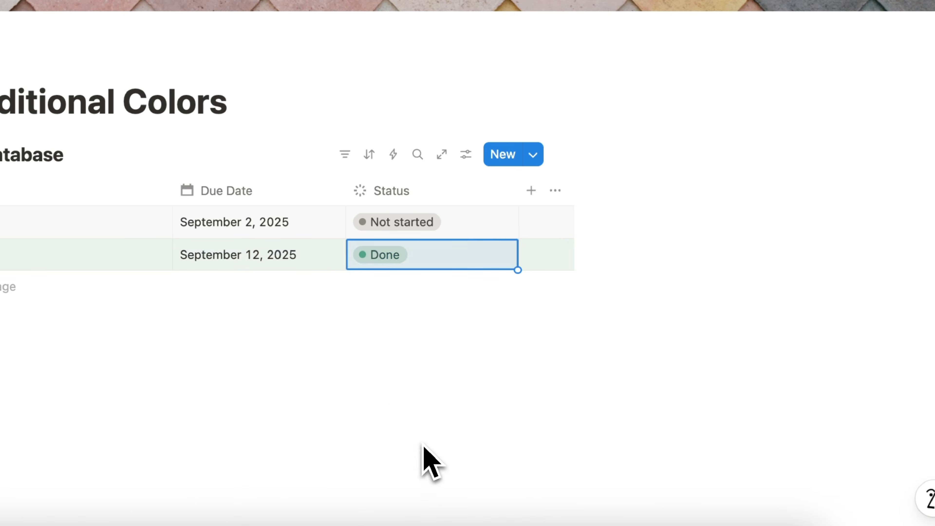
left_click(511, 313)
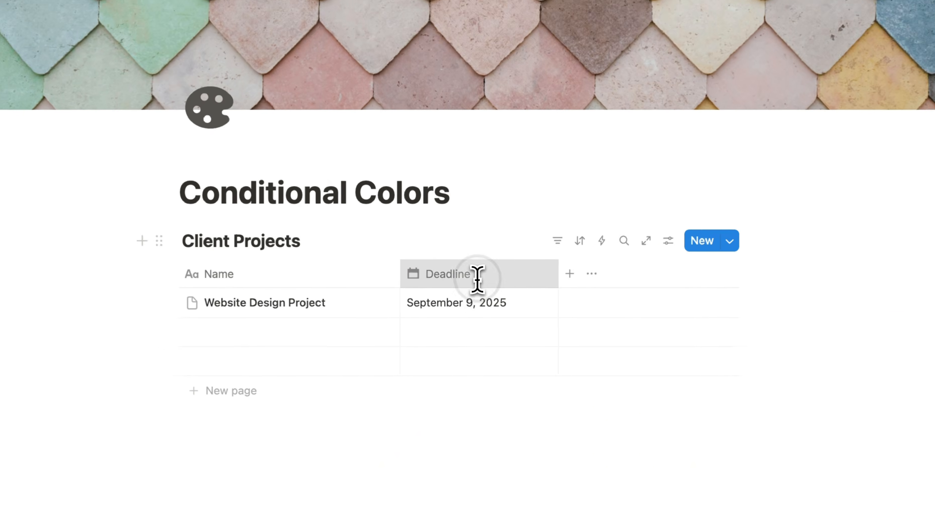
left_click(478, 310)
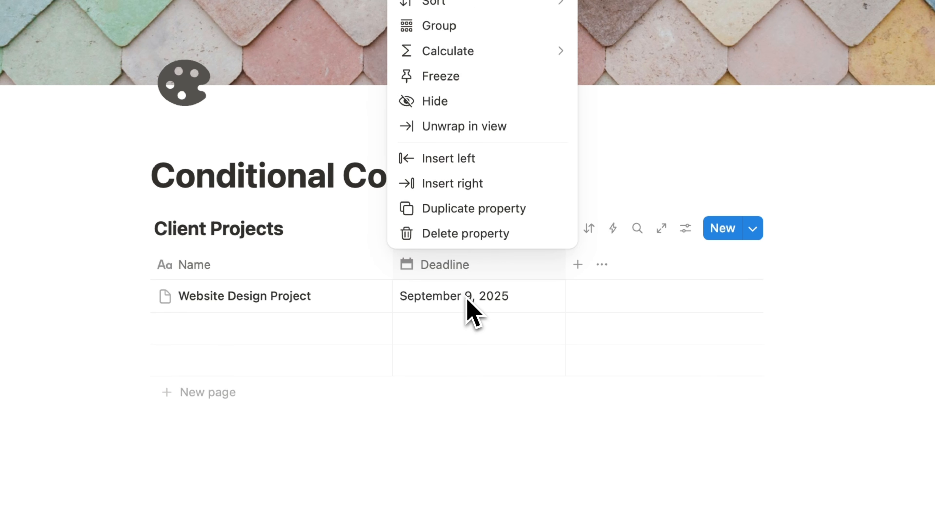
left_click(466, 304)
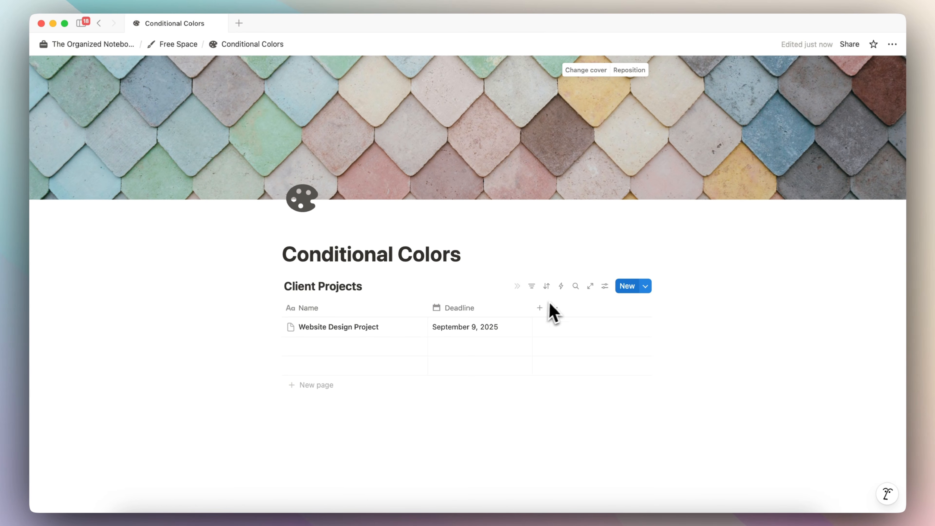
Add a conditional color setting based on the Deadline property to the Client Projects table
left_click(604, 286)
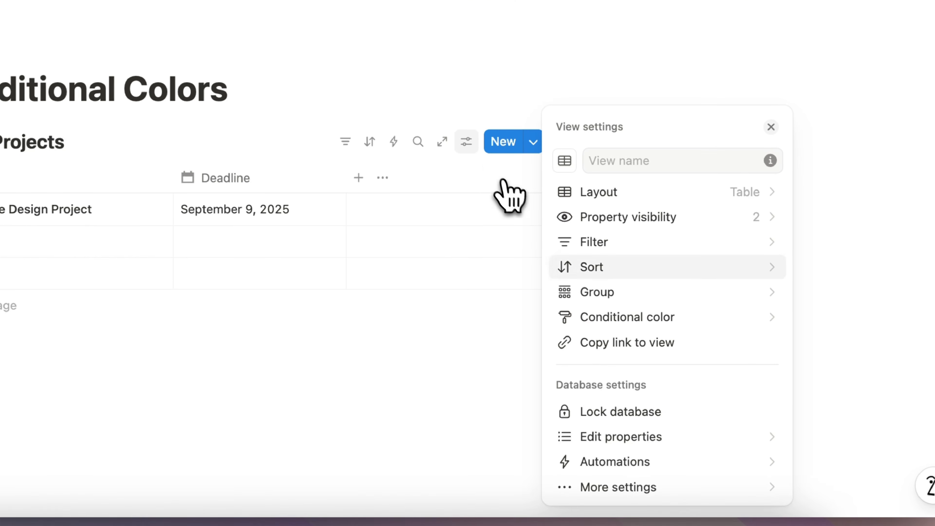
left_click(605, 317)
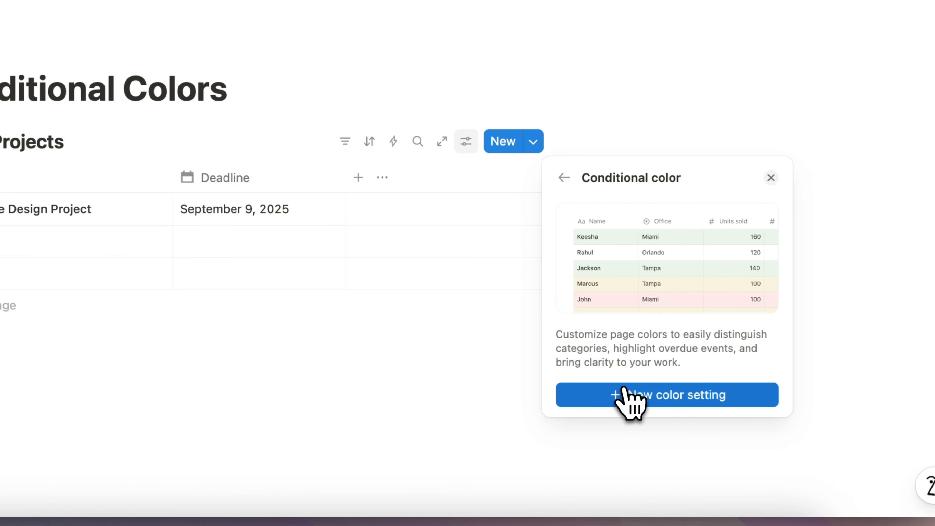
left_click(626, 395)
left_click(602, 487)
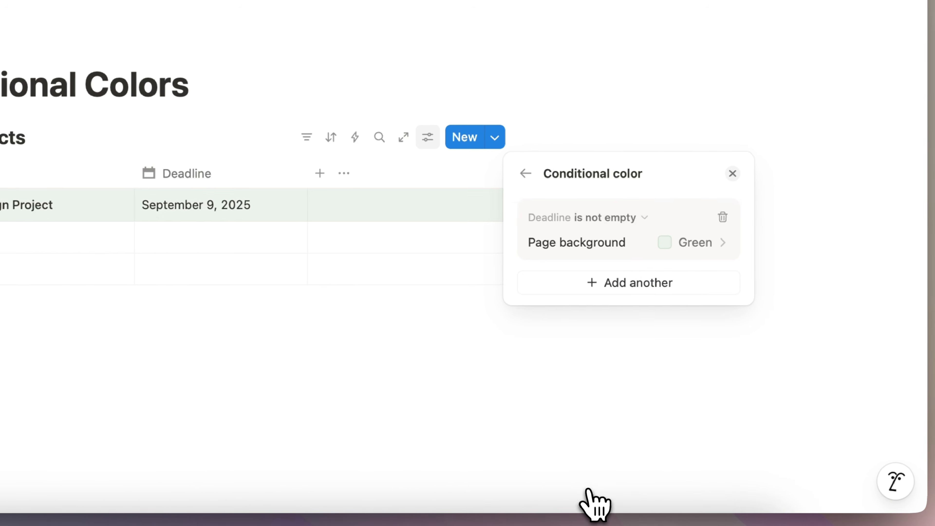
Set the Deadline color rule to start dates before Today with a Red page background
left_click(628, 221)
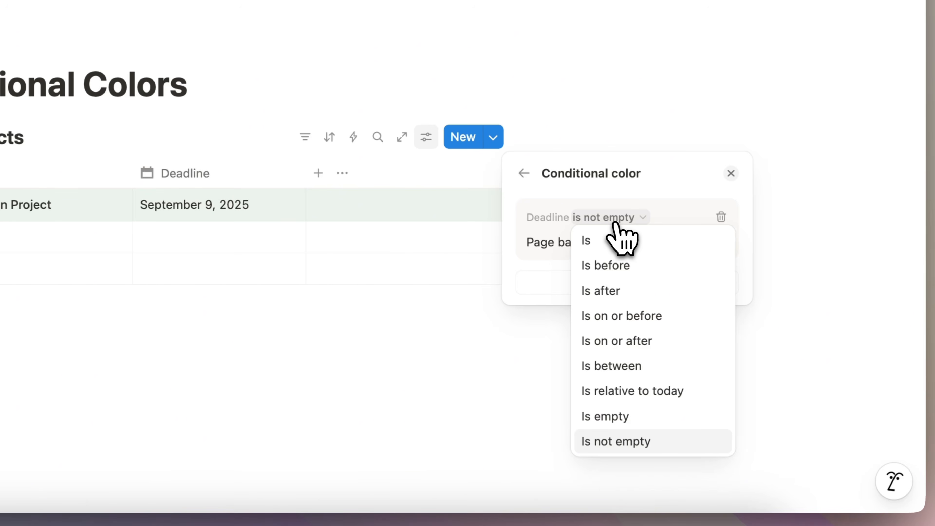
left_click(613, 265)
left_click(714, 243)
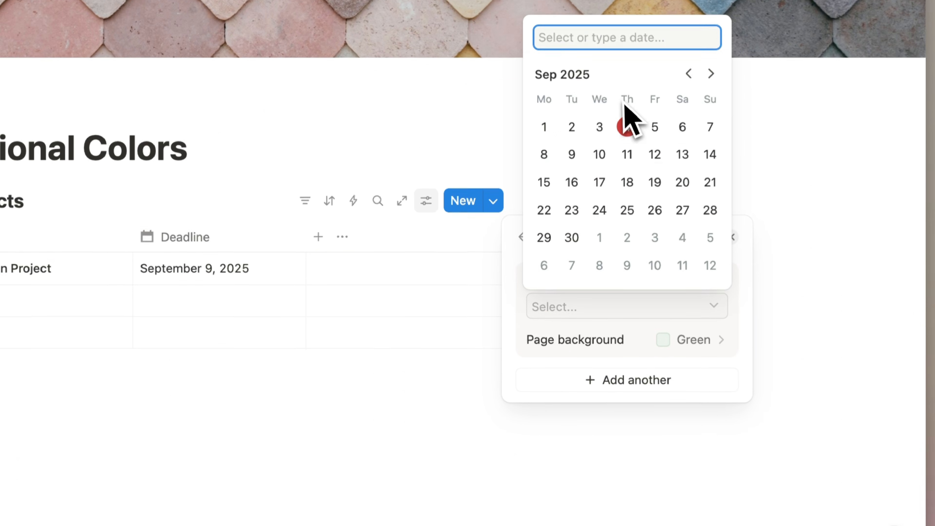
left_click(603, 37)
left_click(585, 140)
left_click(707, 278)
left_click(785, 427)
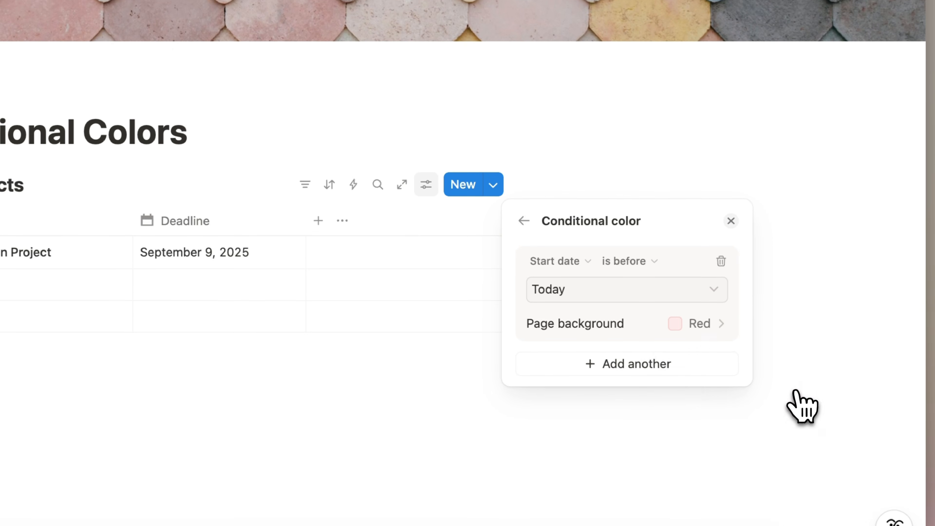
Add a second Deadline color rule for start dates relative to today, within the next 1 week
left_click(643, 407)
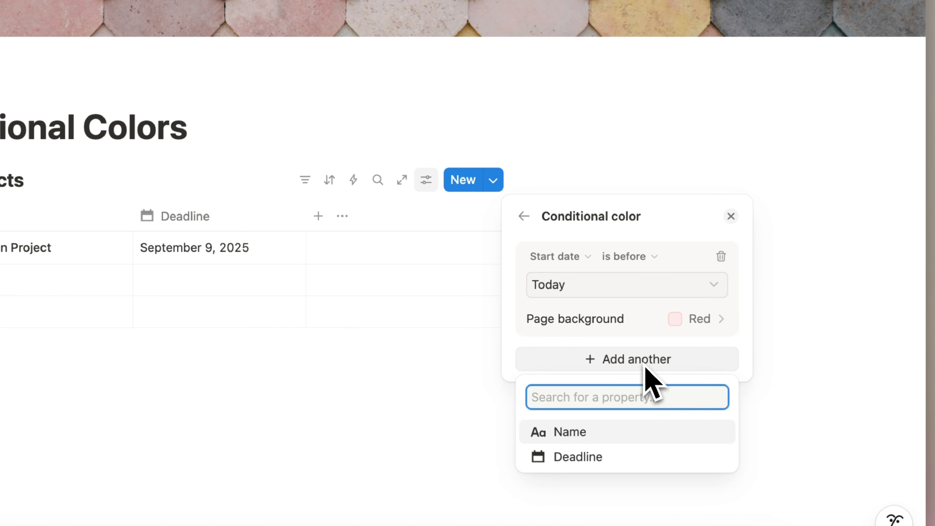
left_click(619, 457)
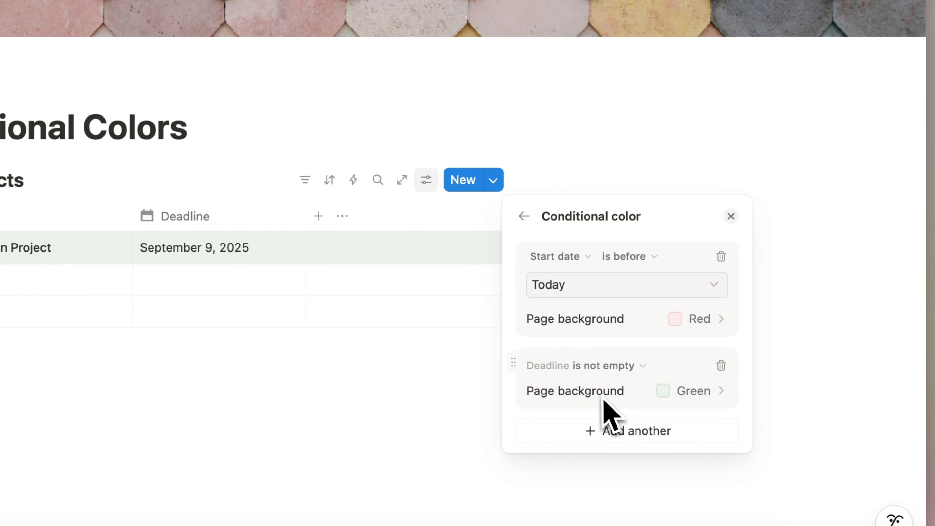
left_click(601, 368)
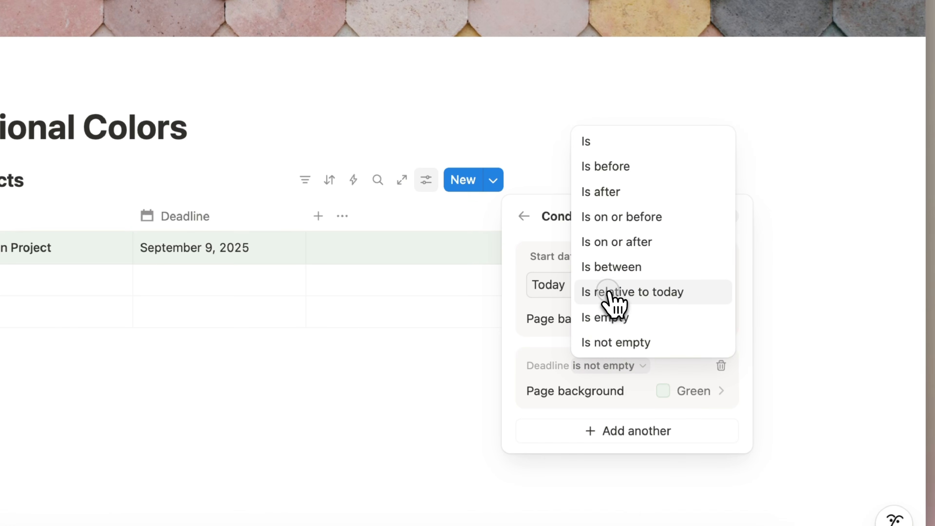
left_click(613, 292)
left_click(625, 390)
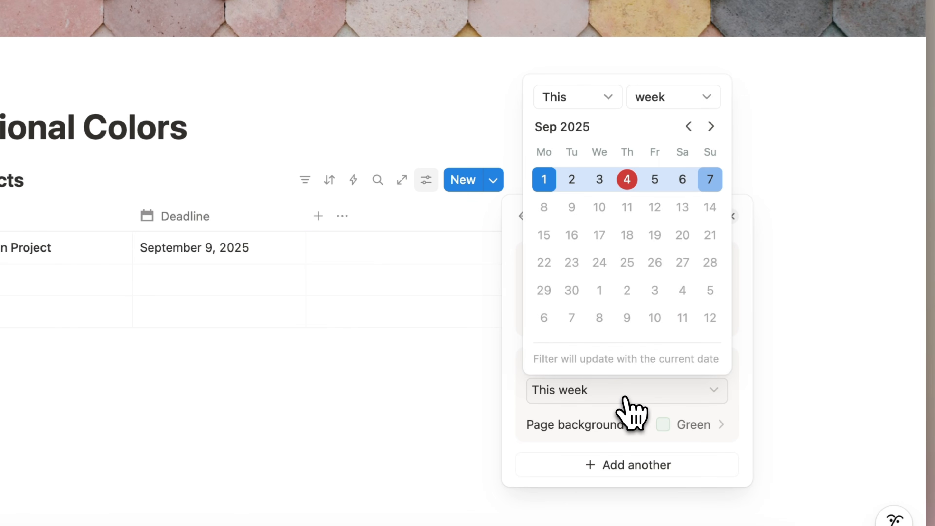
left_click(588, 102)
left_click(589, 194)
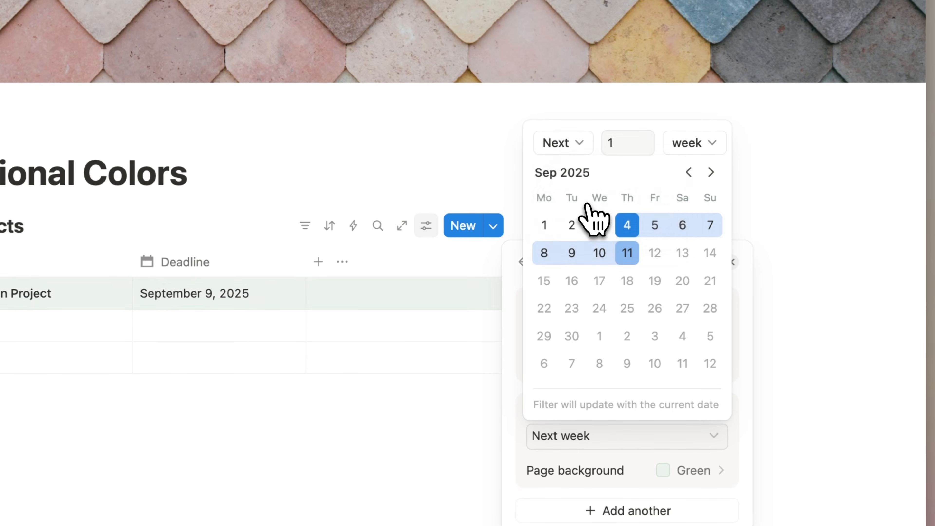
Set the page background of the next-week Deadline rule to Orange
left_click(704, 468)
left_click(706, 467)
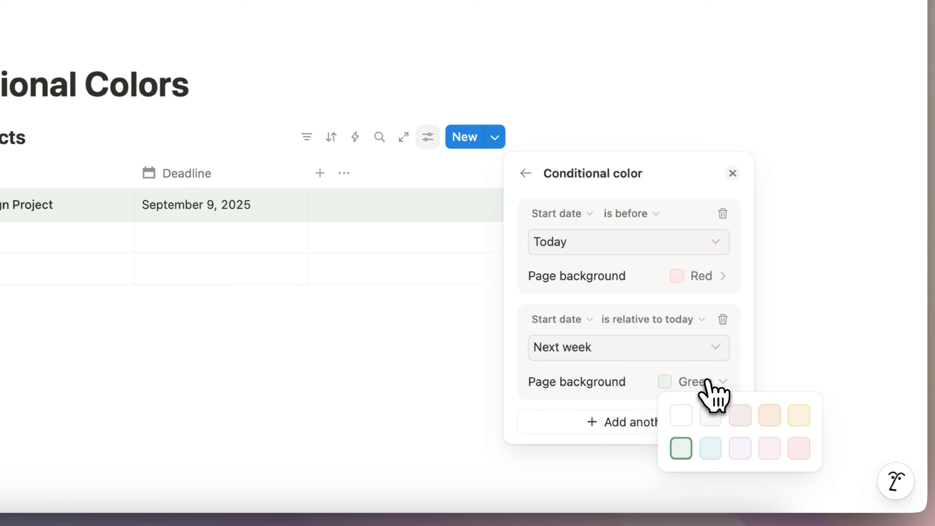
left_click(769, 415)
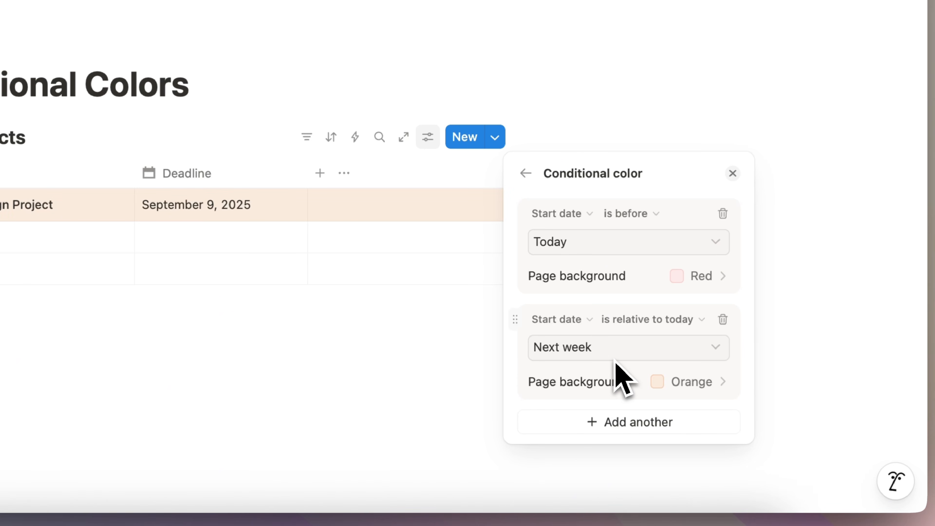
Close the color settings and give the empty row below Website Design Project the deadline September 1, 2025
left_click(120, 271)
left_click(194, 244)
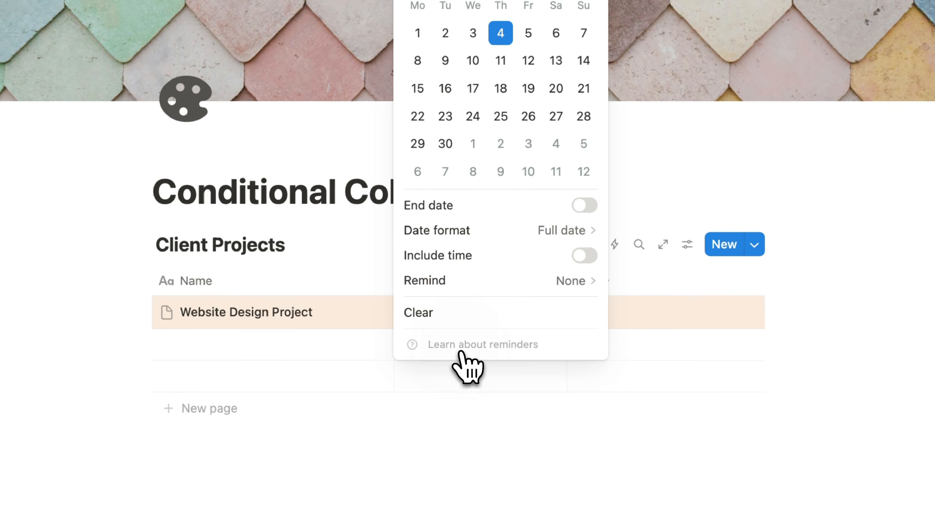
left_click(418, 34)
left_click(434, 429)
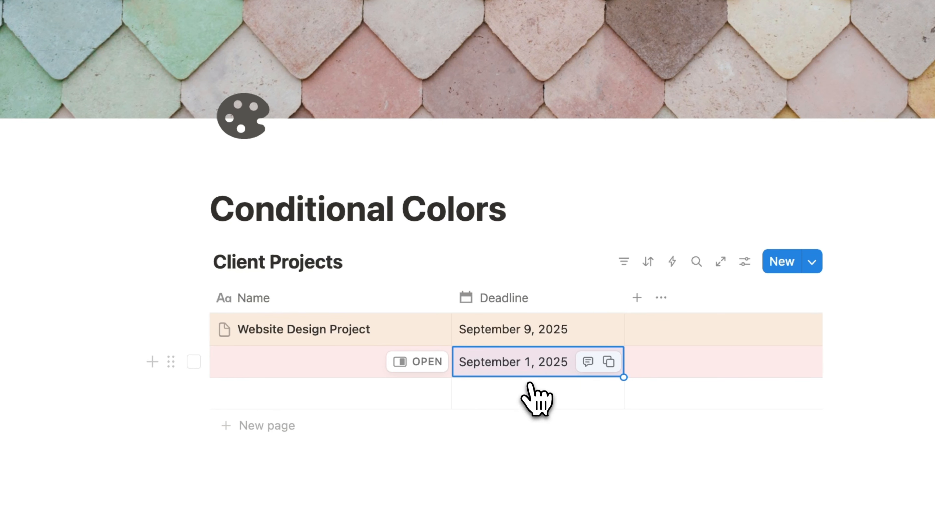
Set the deadline of the third row to September 13, 2025, leaving its name blank
left_click(528, 400)
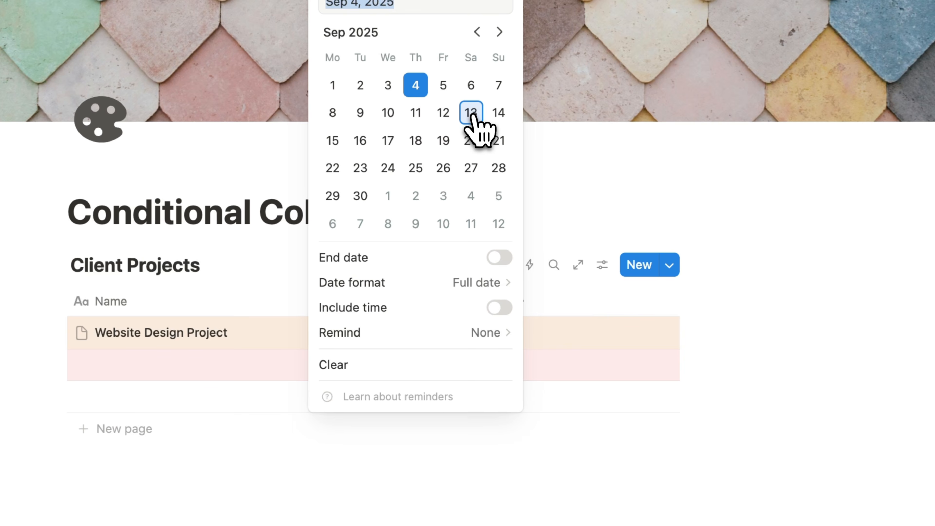
left_click(472, 115)
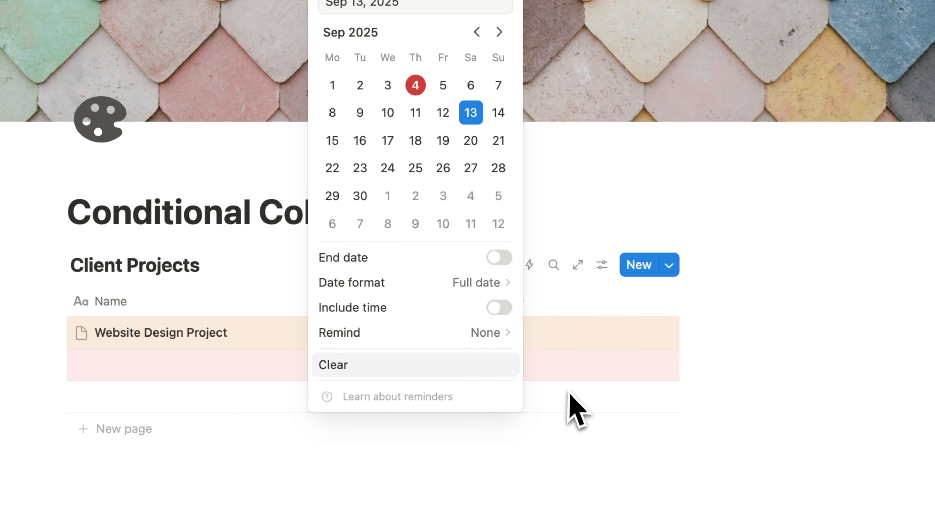
left_click(585, 435)
left_click(218, 404)
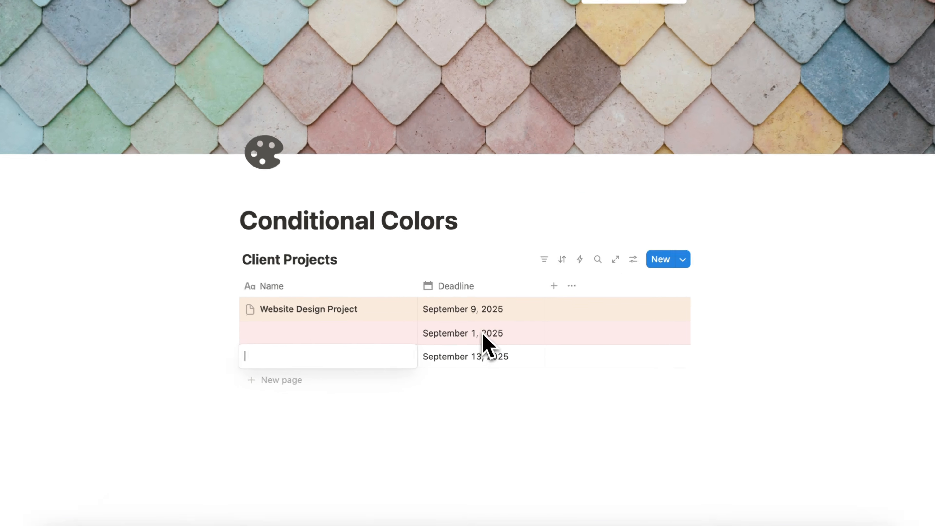
key("Escape")
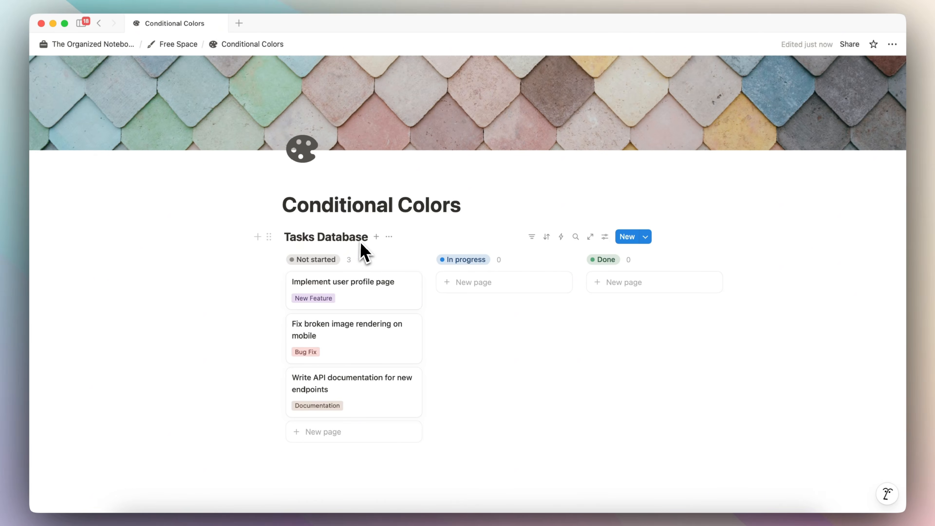
Review the user profile task's properties, and add a conditional color setting that matches the Tasks Database card backgrounds to their Tag option
left_click(370, 300)
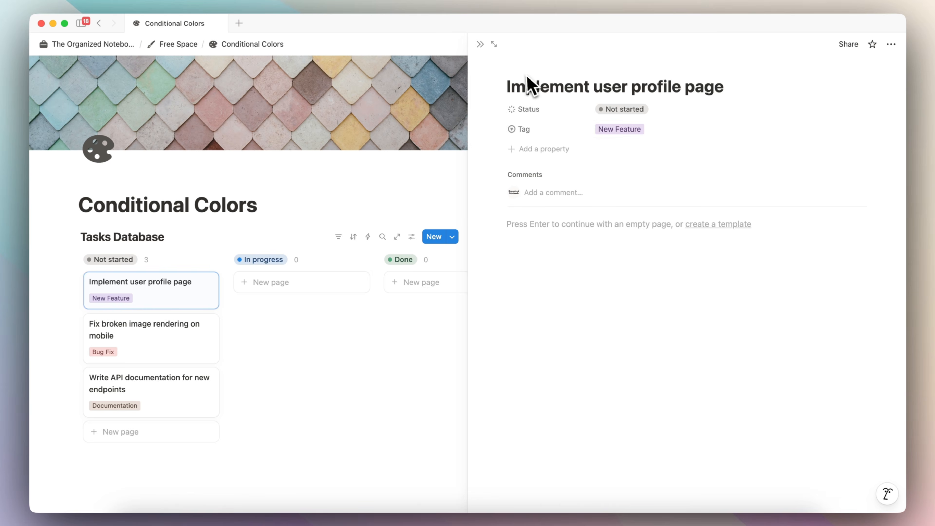
left_click(479, 44)
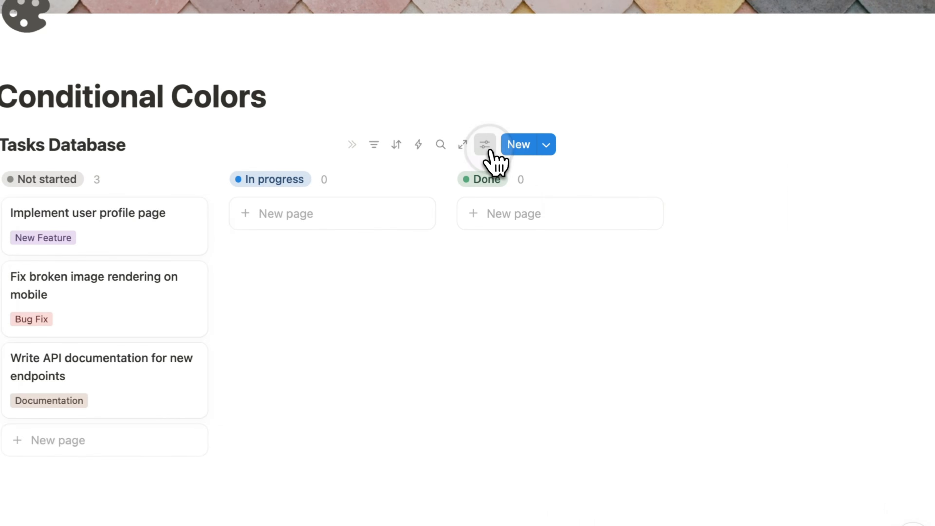
left_click(604, 233)
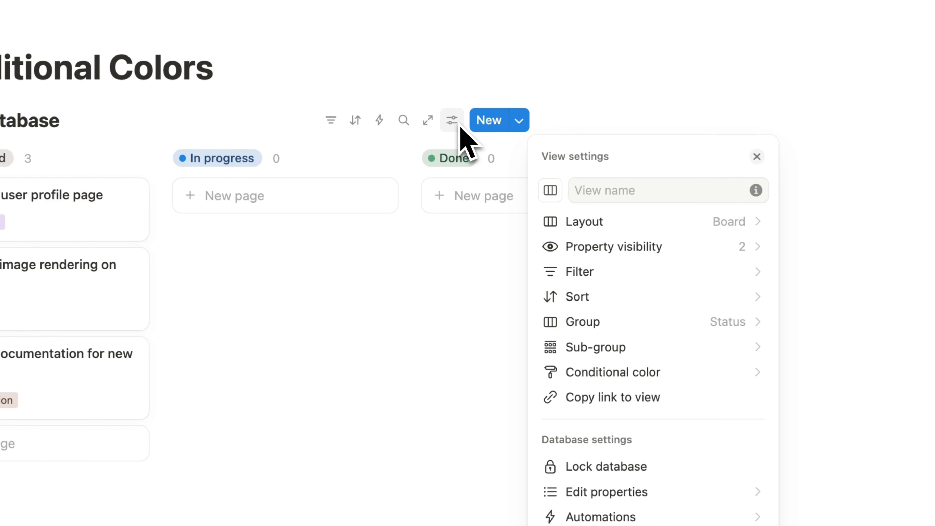
left_click(613, 372)
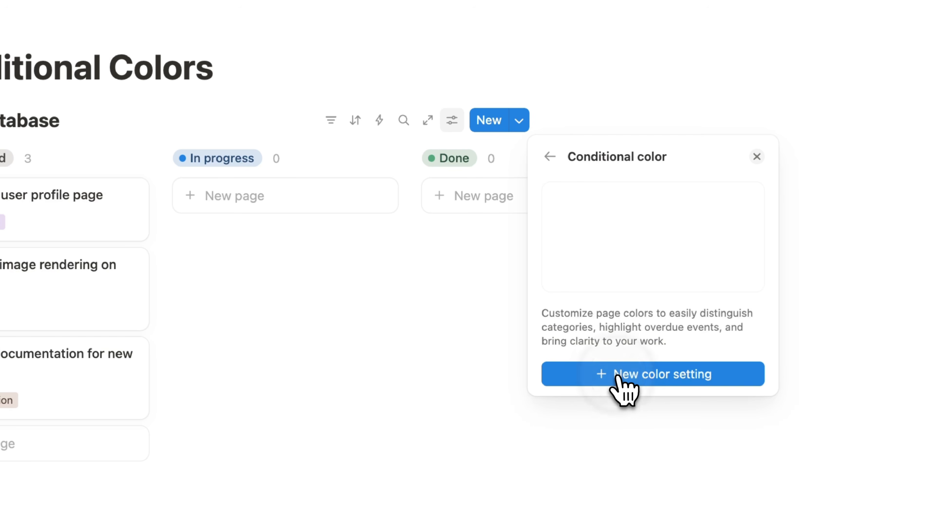
left_click(619, 376)
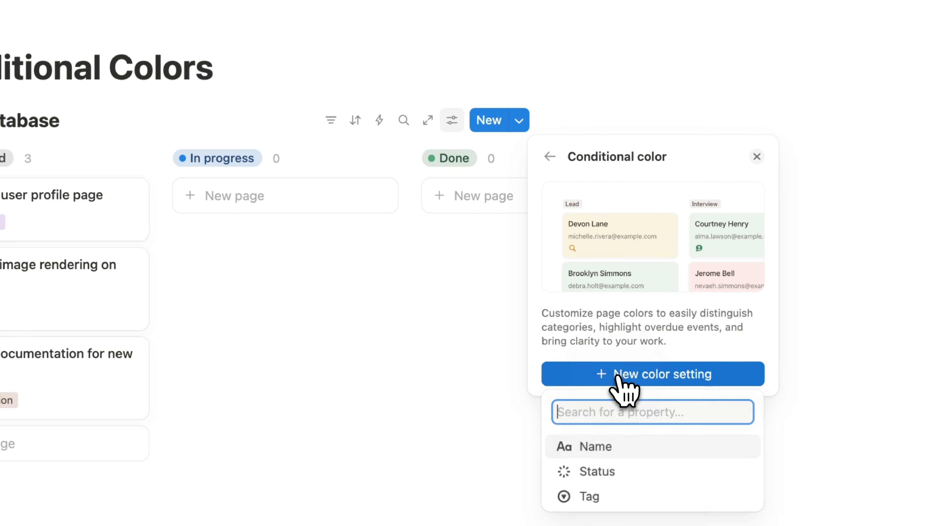
left_click(651, 457)
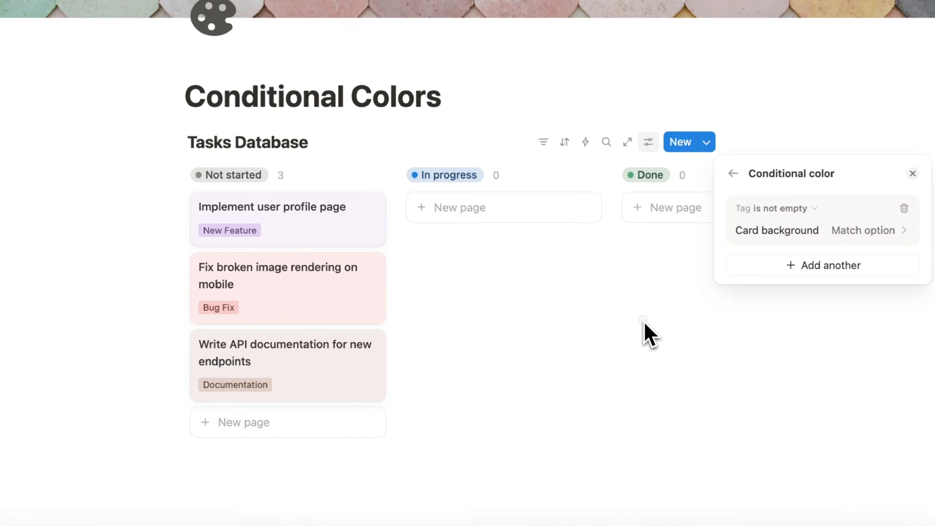
left_click(600, 367)
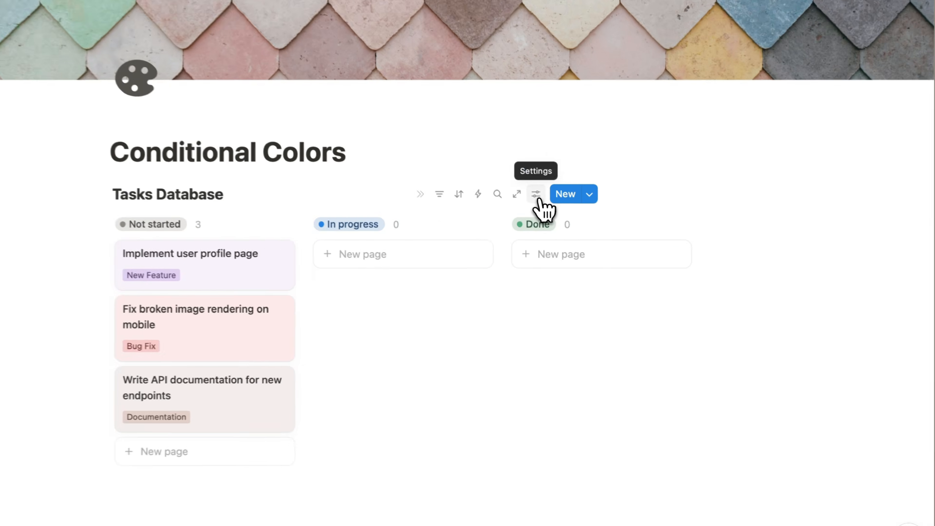
Replace the Tag color rule on the Tasks Database board with a conditional color setting based on the Status property
left_click(604, 233)
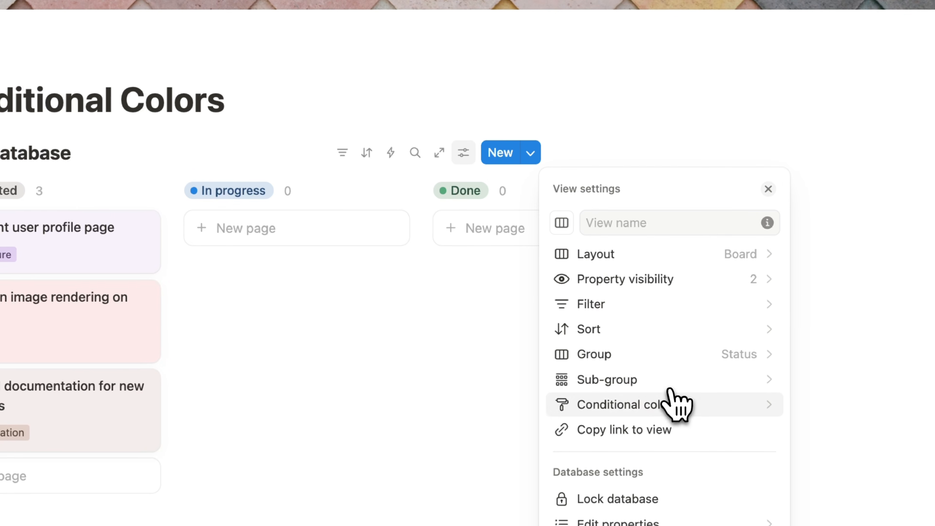
left_click(672, 403)
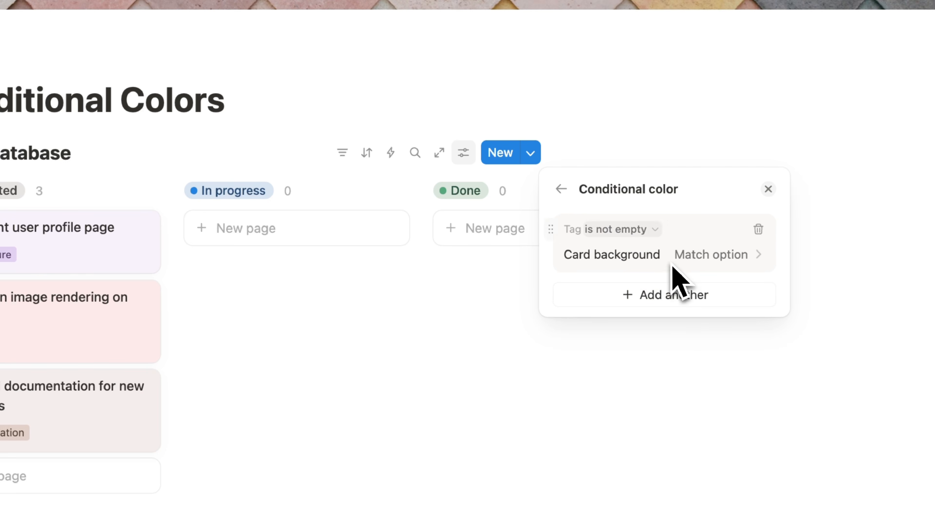
left_click(758, 229)
left_click(720, 227)
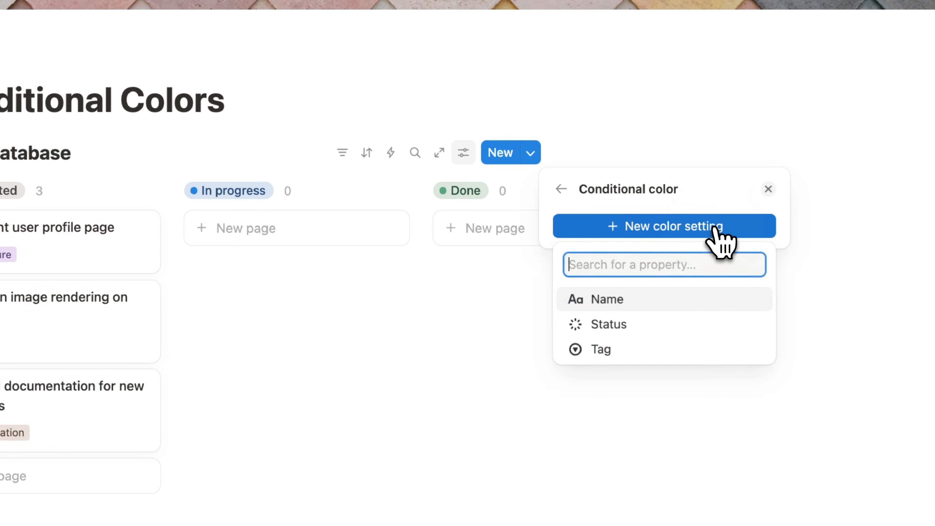
left_click(682, 331)
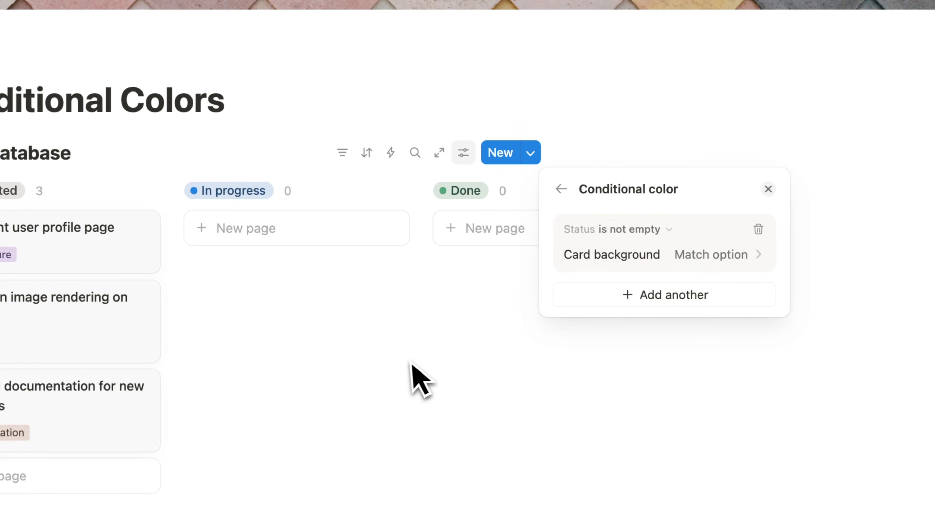
left_click(404, 374)
Move the "Fix broken image rendering on mobile" card to the In progress column
left_click_drag(117, 294, 307, 258)
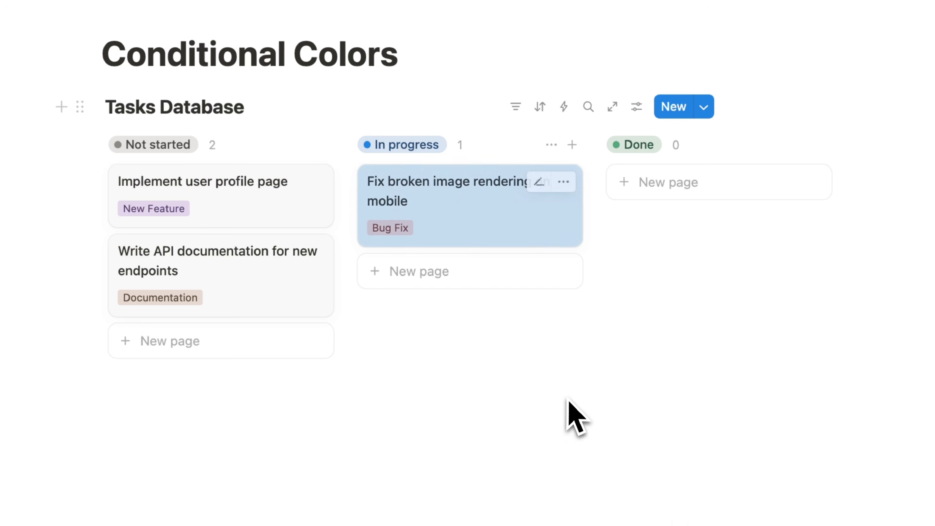
left_click(388, 400)
left_click(708, 415)
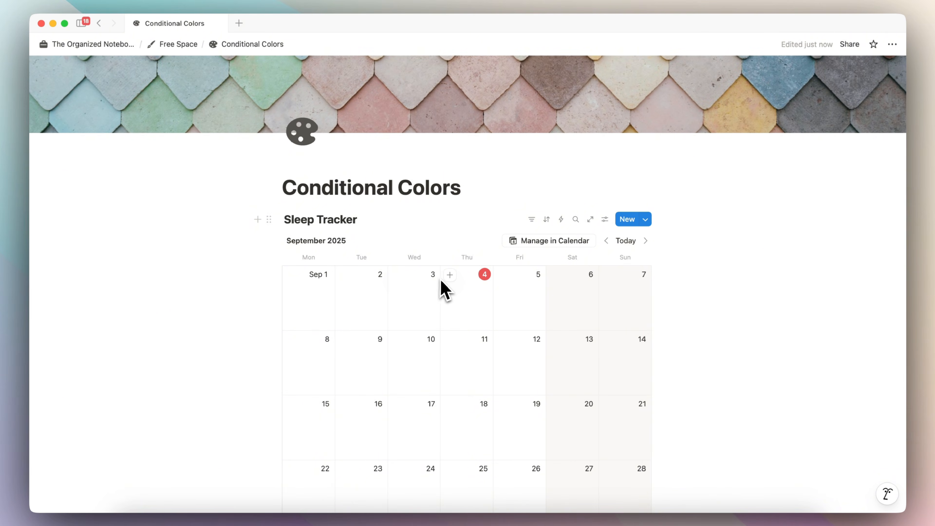
Create a September 4, 2025 entry titled Sleep in the Sleep Tracker calendar and add a Number property named Hours
left_click(450, 274)
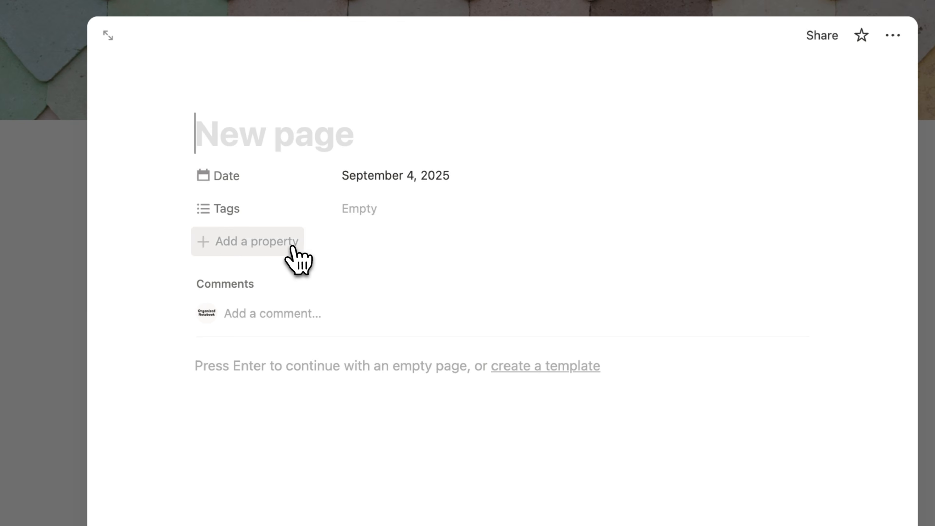
left_click(294, 253)
left_click(254, 346)
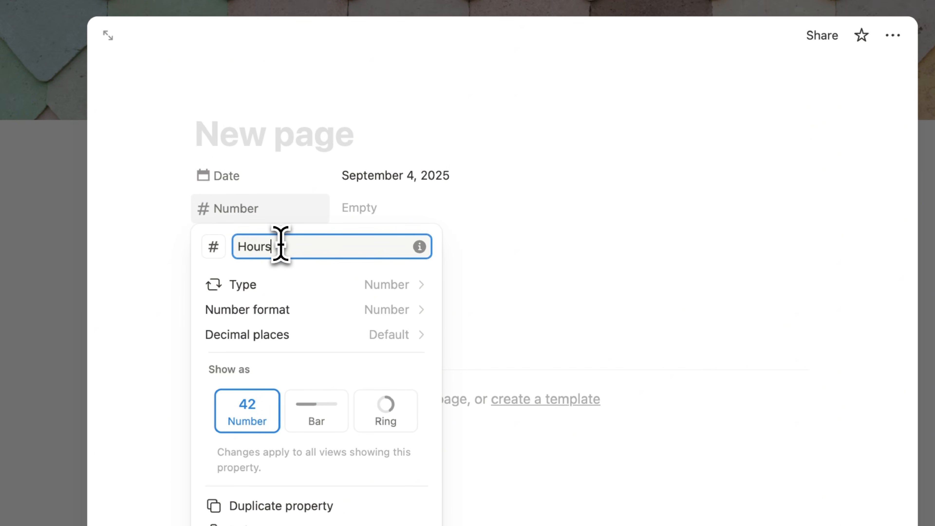
left_click(273, 141)
type("Sleep")
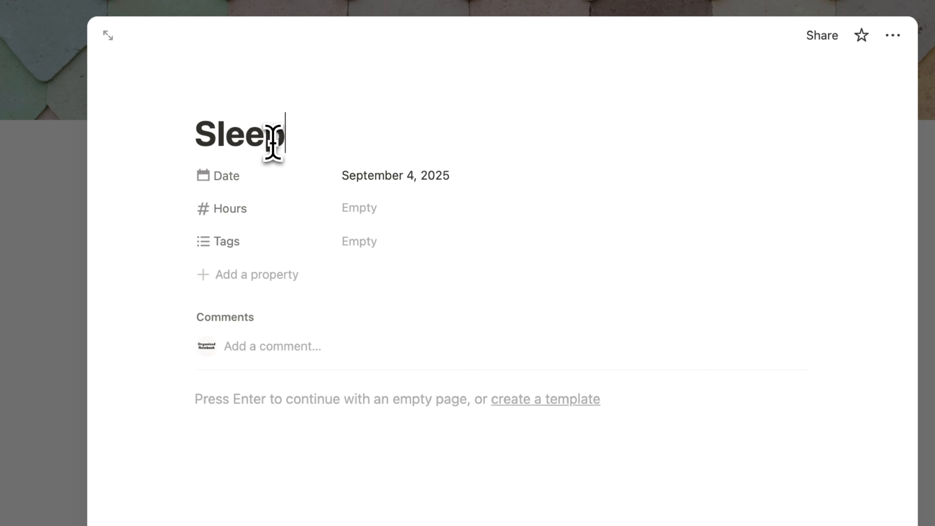
Complete the September 4 entry's title as Sleep Tracker and set its Hours to 8
type(" Tracker")
left_click(379, 209)
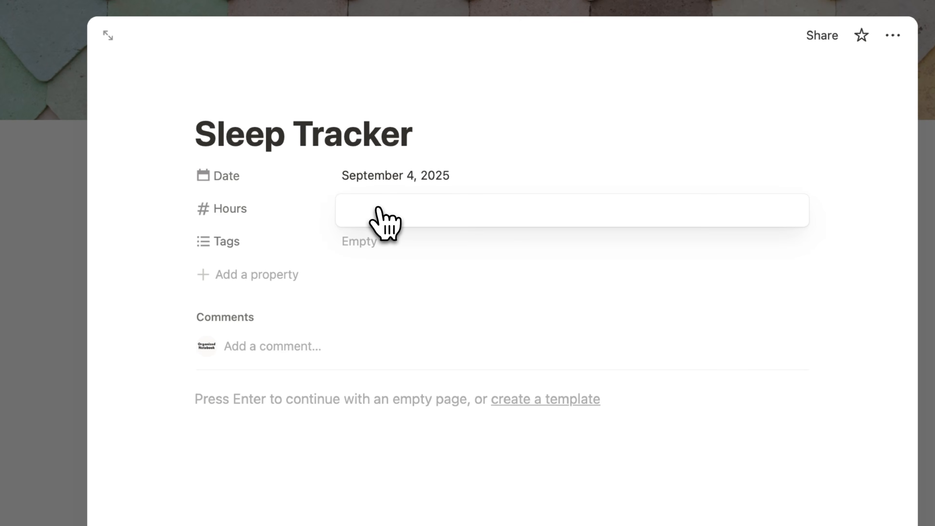
type("8")
left_click(927, 343)
left_click(928, 342)
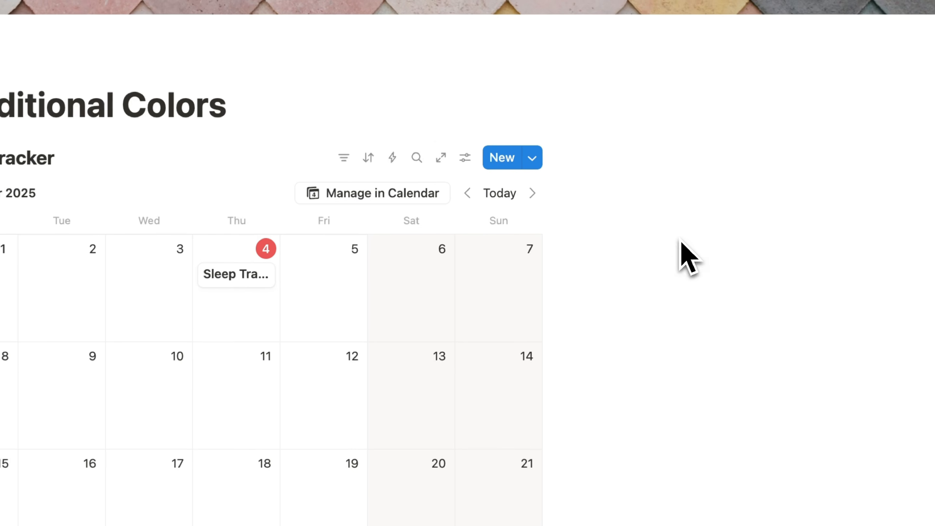
Show the Hours property on the Sleep Tracker calendar's entries
left_click(460, 158)
left_click(659, 283)
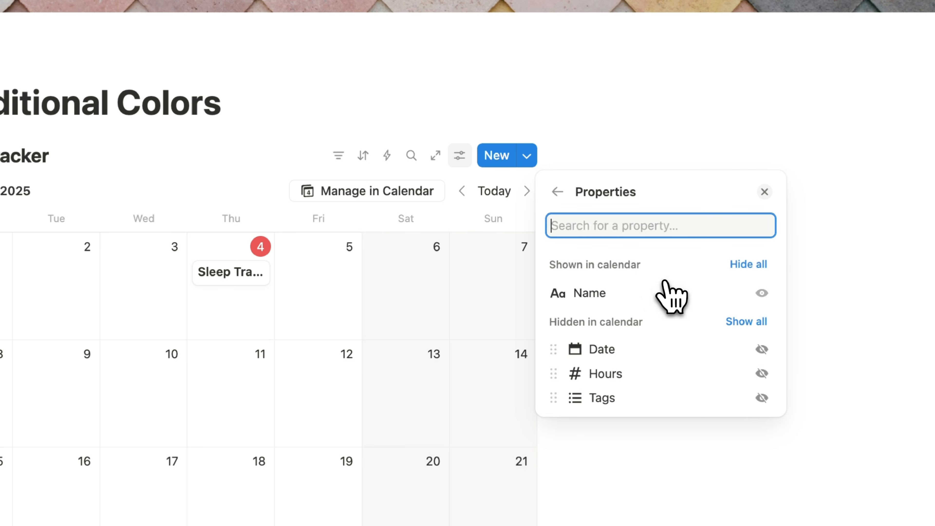
left_click(761, 372)
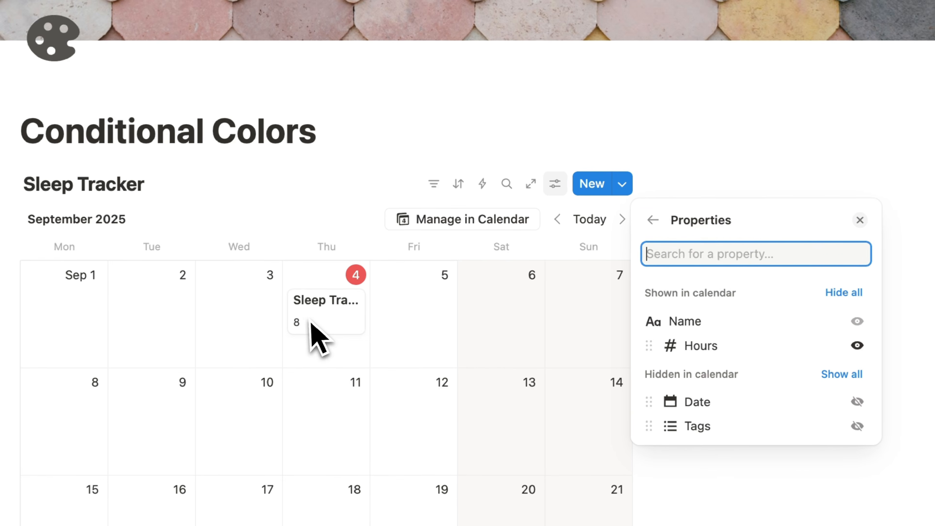
left_click(672, 118)
scroll(605, 319, "down", 3)
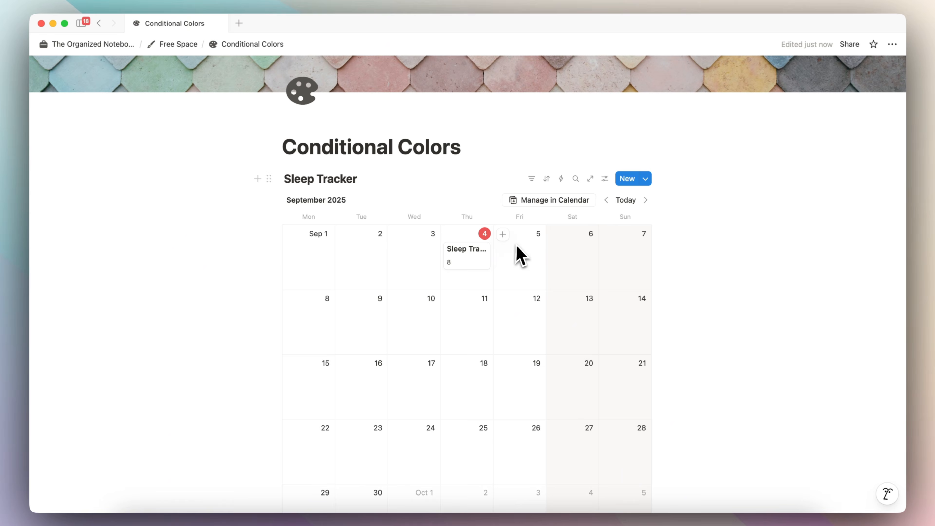
Add a conditional color setting to the Sleep Tracker calendar that gives entries with Hours ≥ 8 a green page background
left_click(604, 179)
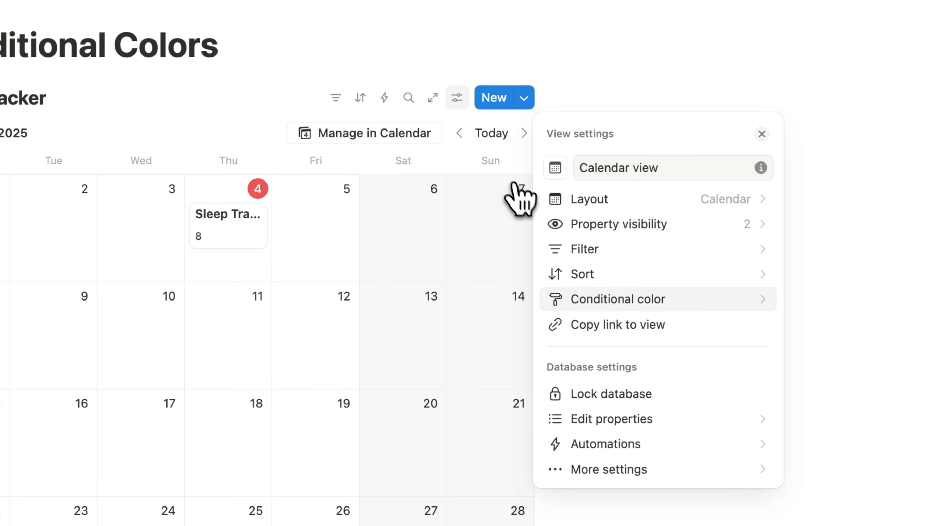
left_click(627, 300)
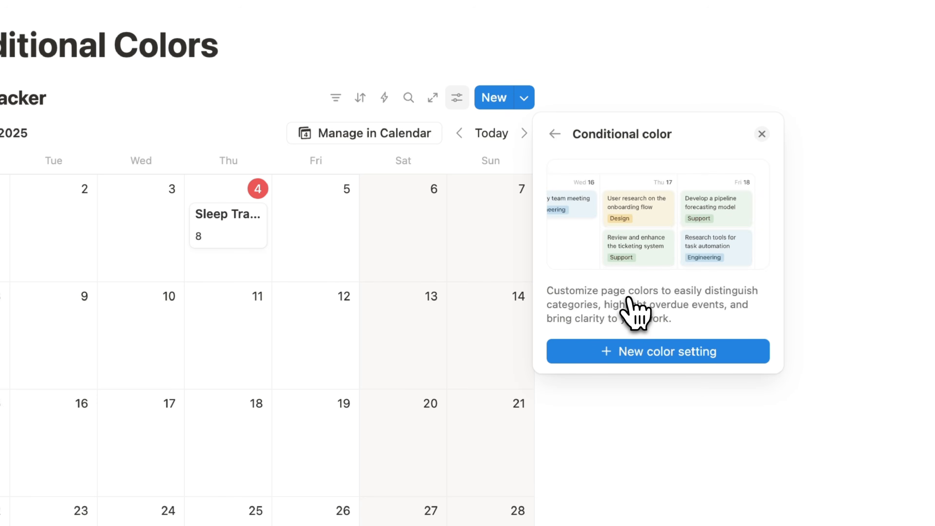
left_click(647, 354)
left_click(650, 474)
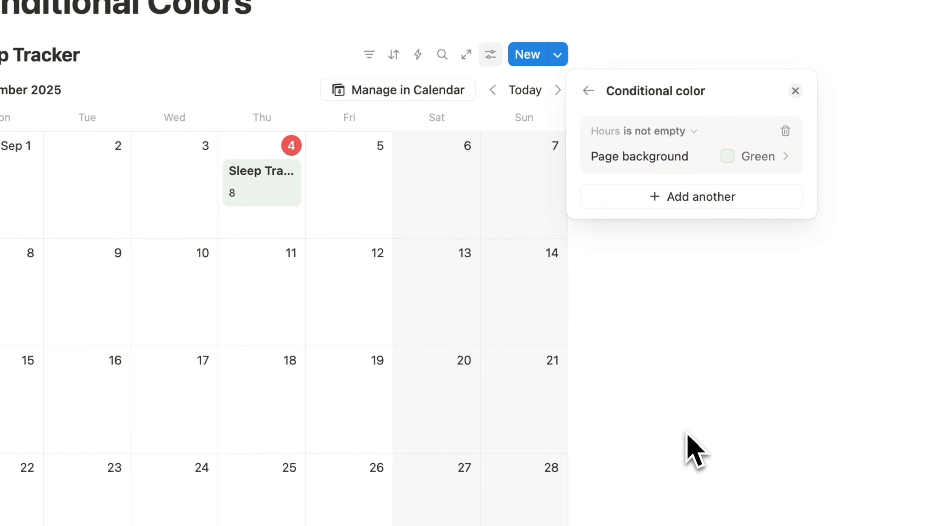
left_click(652, 134)
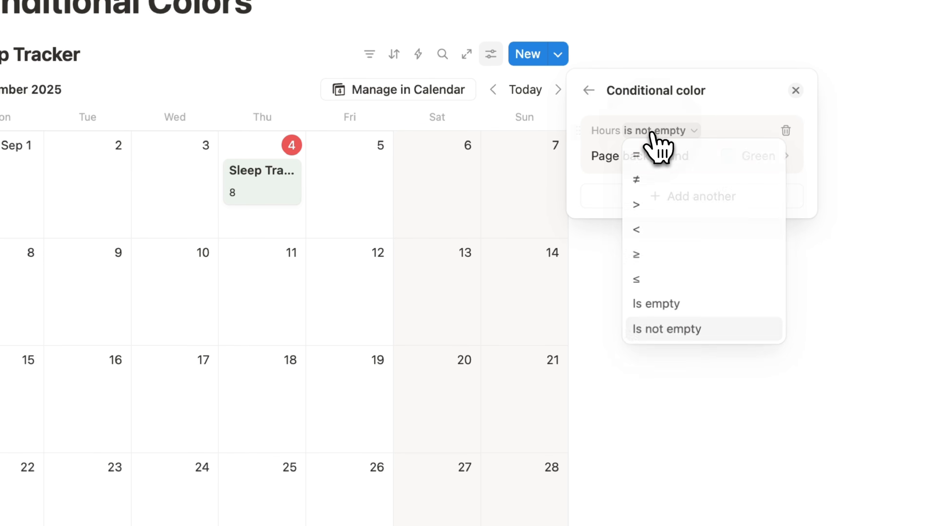
left_click(649, 204)
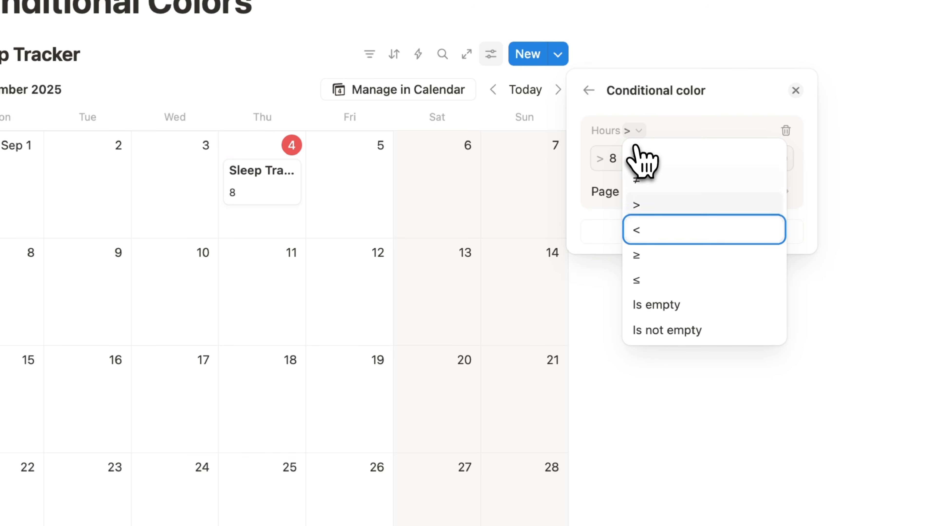
left_click(662, 255)
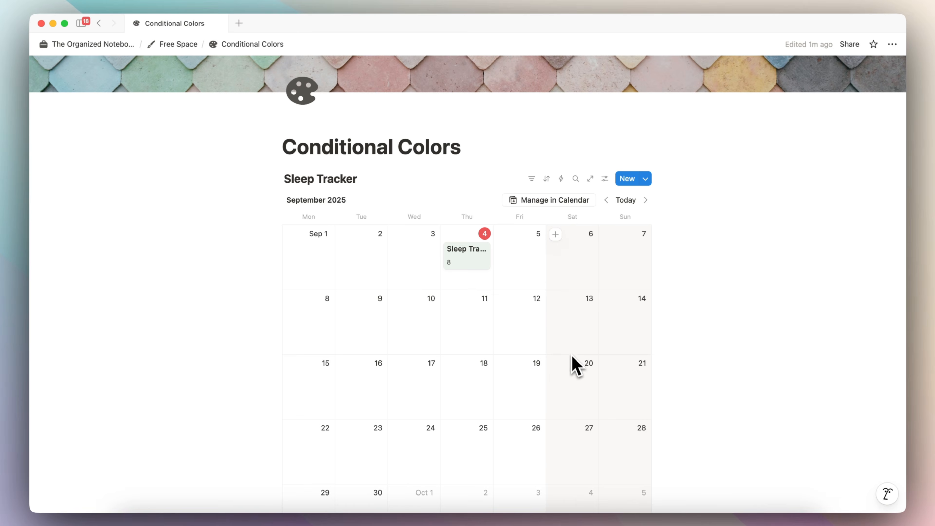
Create a September 5, 2025 calendar entry titled Sleep Tracker with Hours set to 5
left_click(504, 235)
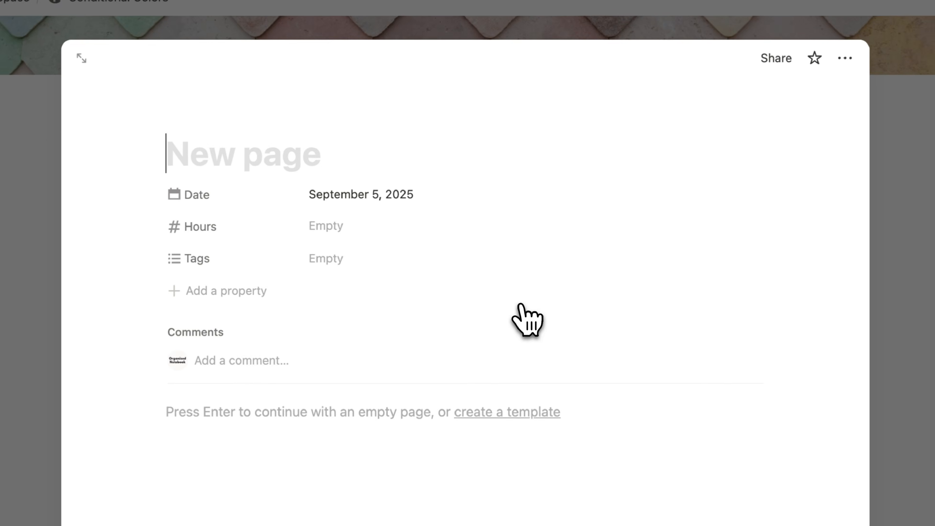
left_click(340, 232)
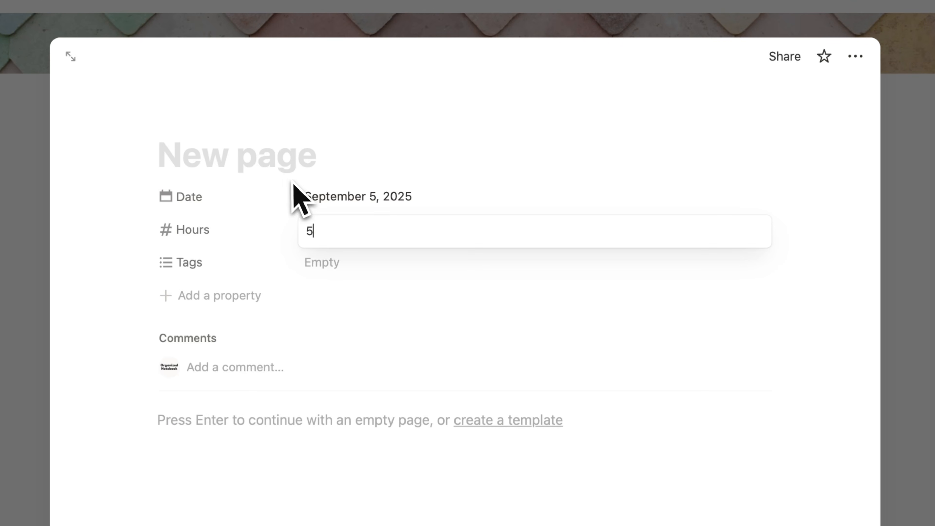
left_click(268, 154)
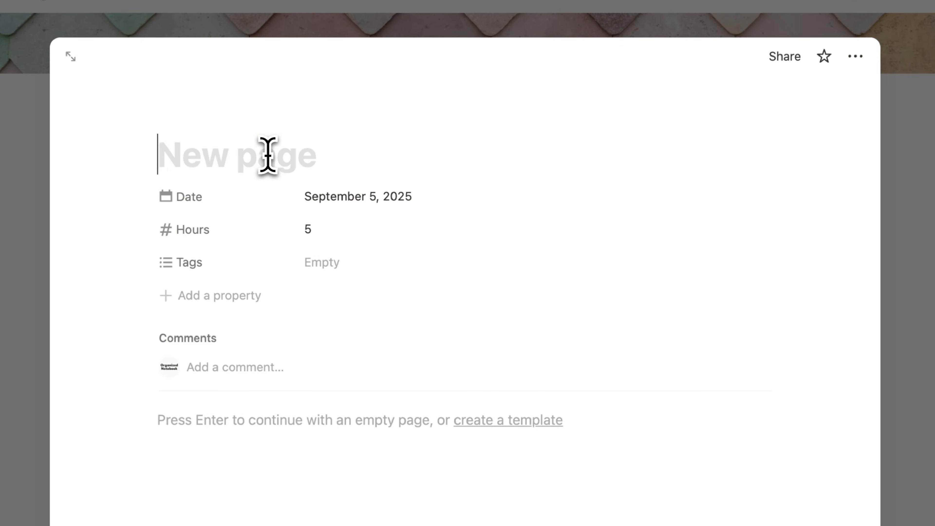
type("Sleep T")
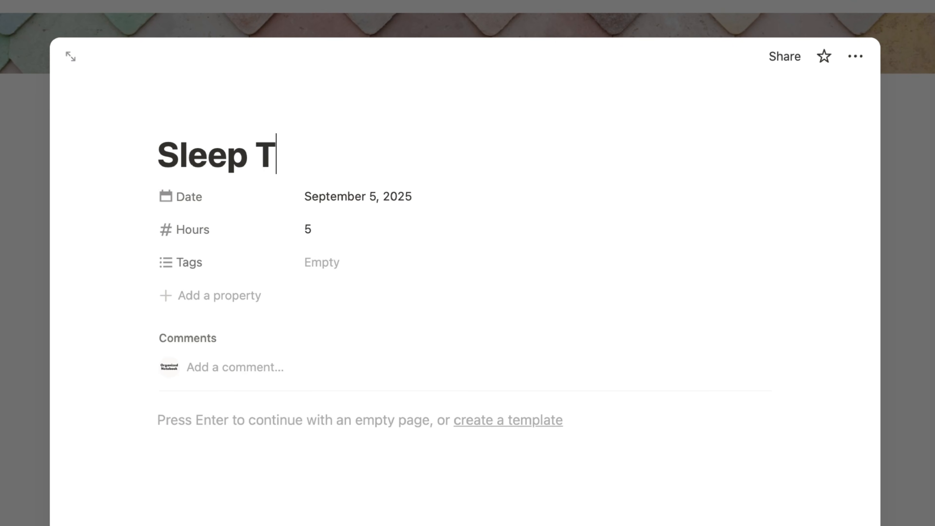
type("racker")
left_click(855, 278)
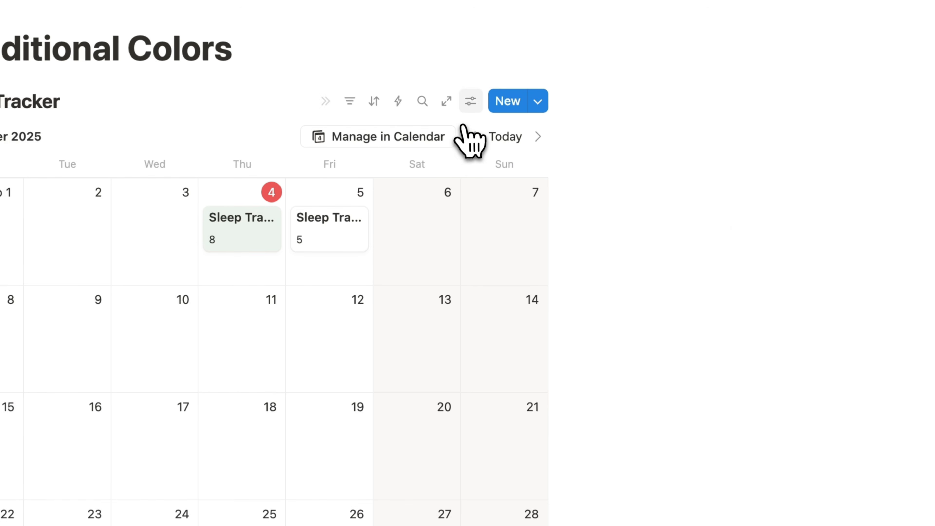
Add a second conditional color setting that gives entries with Hours ≤ 5 a red page background
left_click(470, 100)
left_click(679, 301)
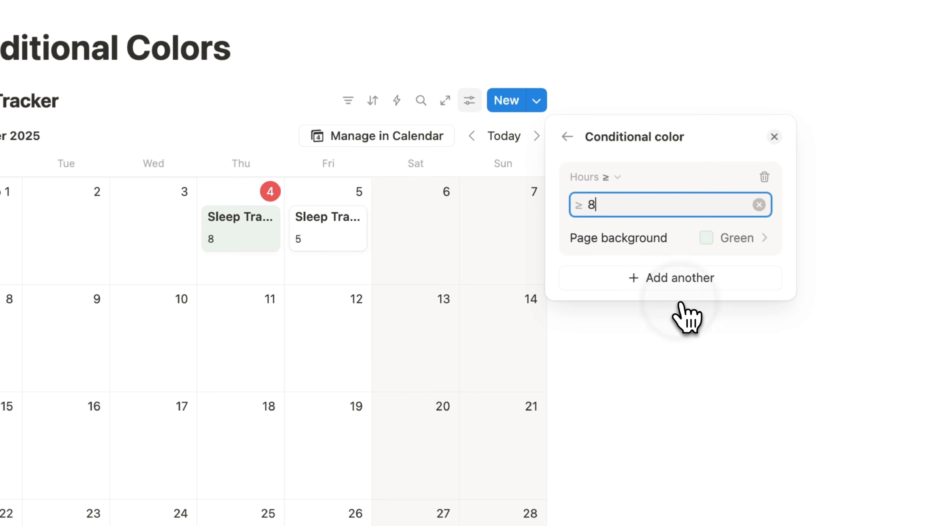
left_click(681, 286)
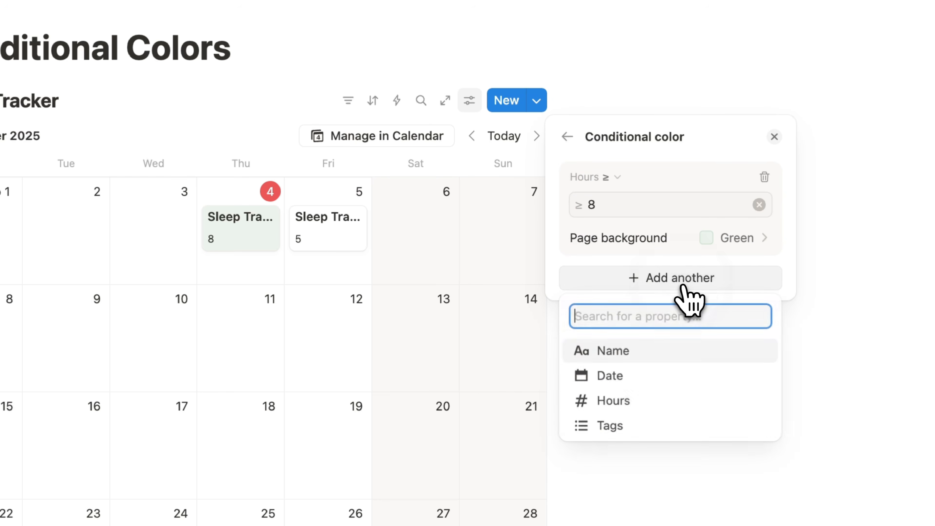
left_click(668, 420)
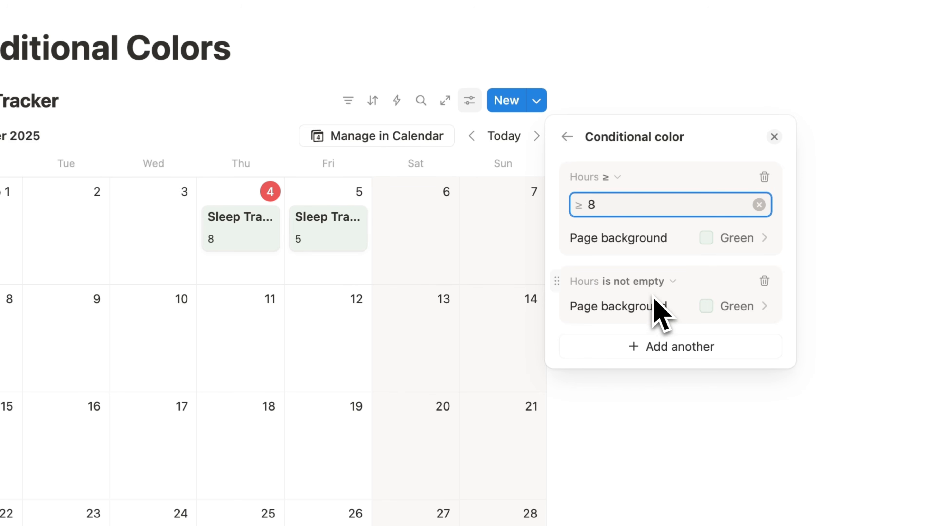
left_click(648, 282)
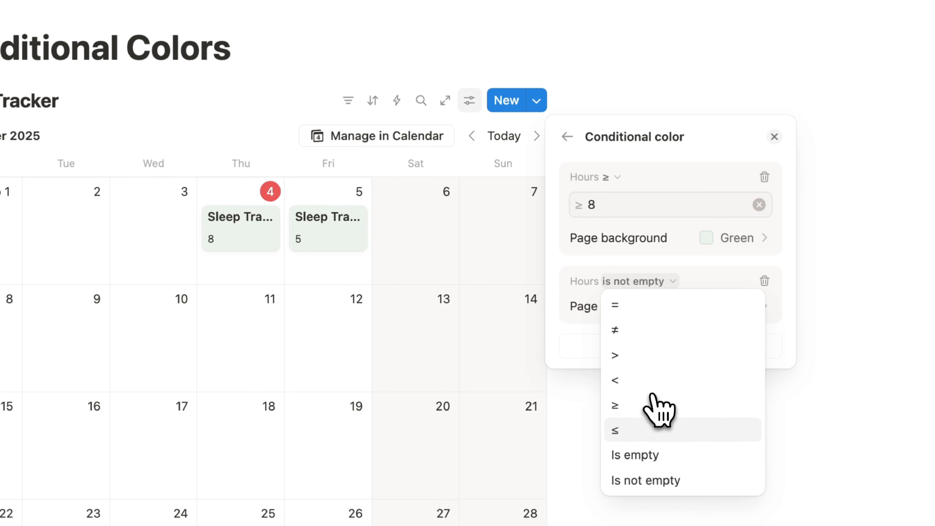
left_click(651, 428)
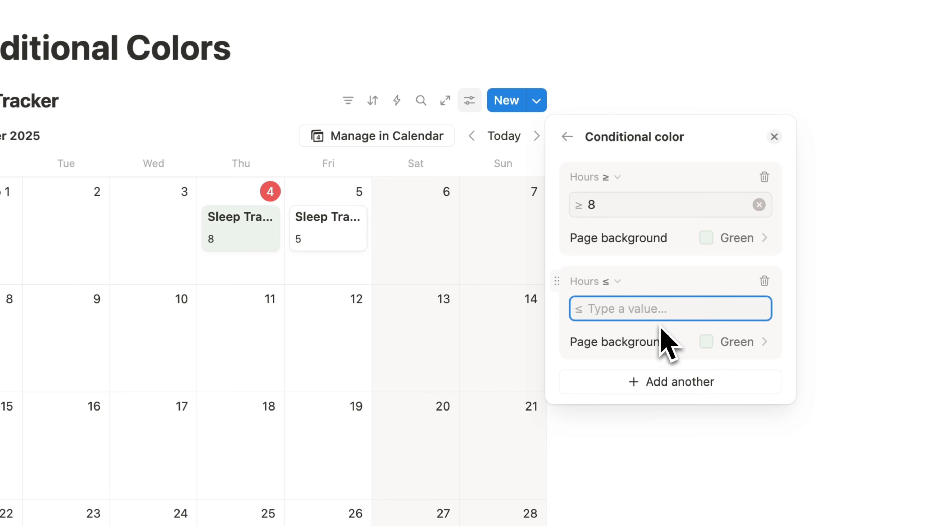
type("5")
left_click(737, 342)
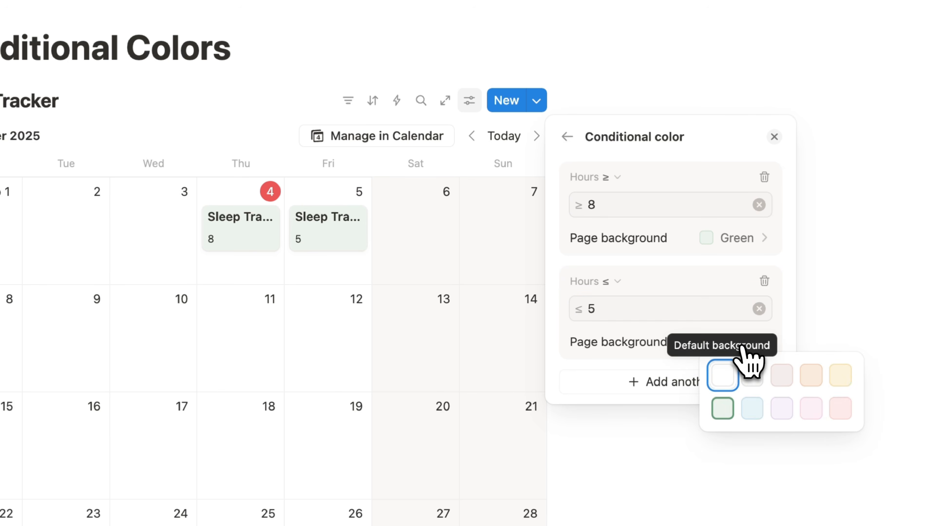
left_click(816, 380)
left_click(849, 242)
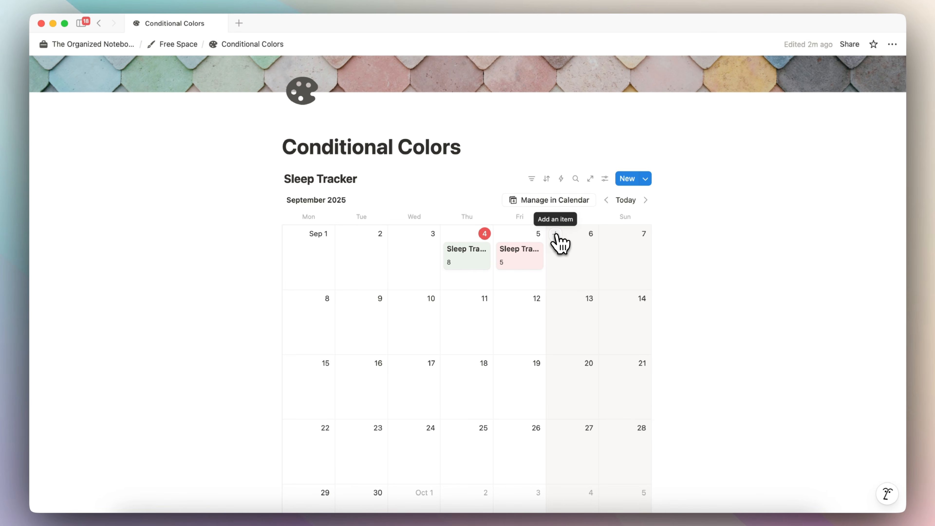
Create a September 6, 2025 calendar entry titled Sleep Tracker with Hours set to 6
left_click(555, 234)
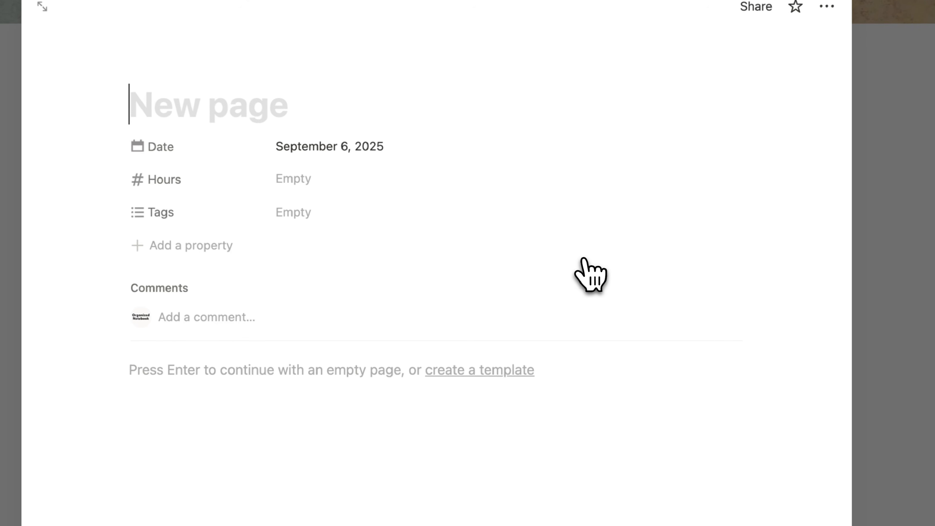
type("Sle")
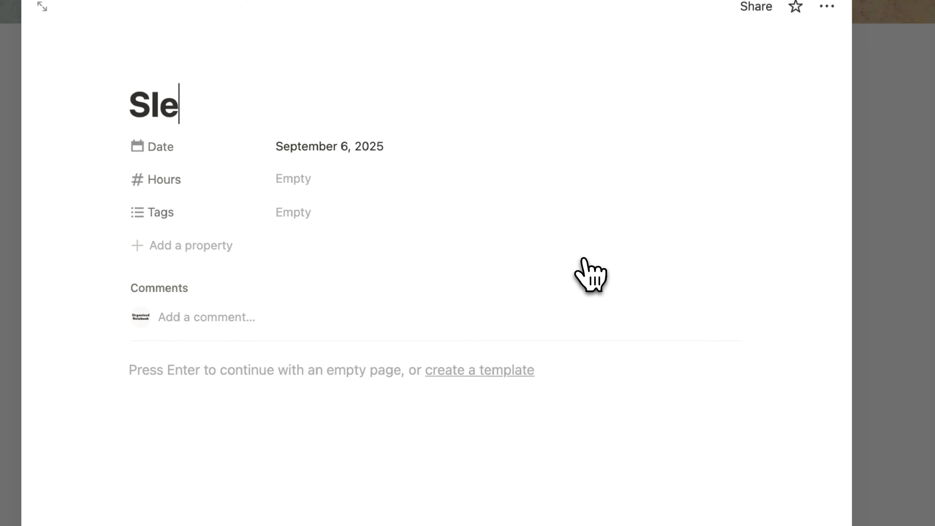
type("ep Tracker")
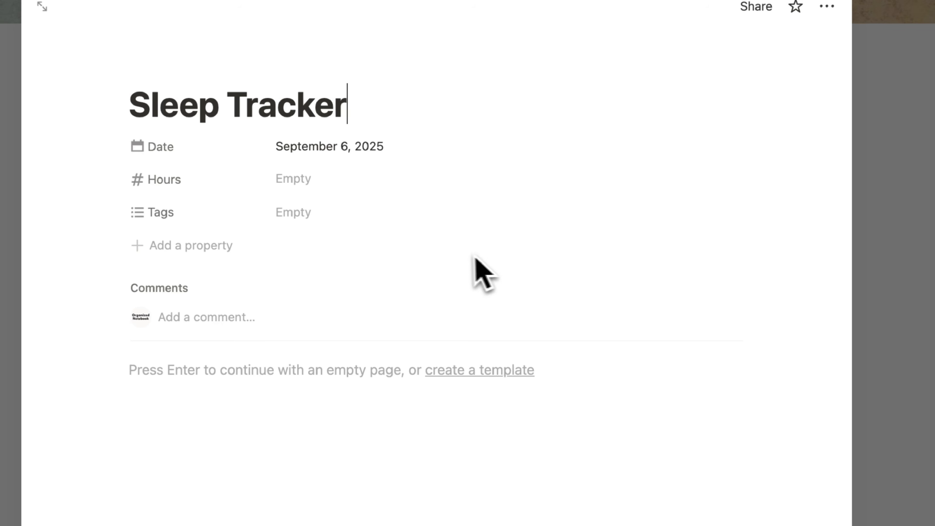
left_click(306, 182)
type("6")
left_click(928, 357)
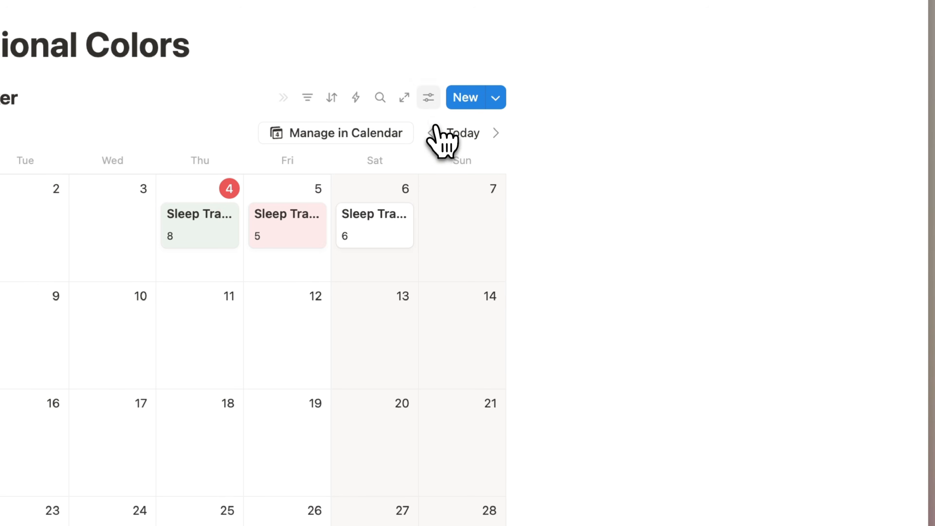
Add a third conditional color setting that gives entries with Hours ≤ 6 an orange page background
left_click(428, 98)
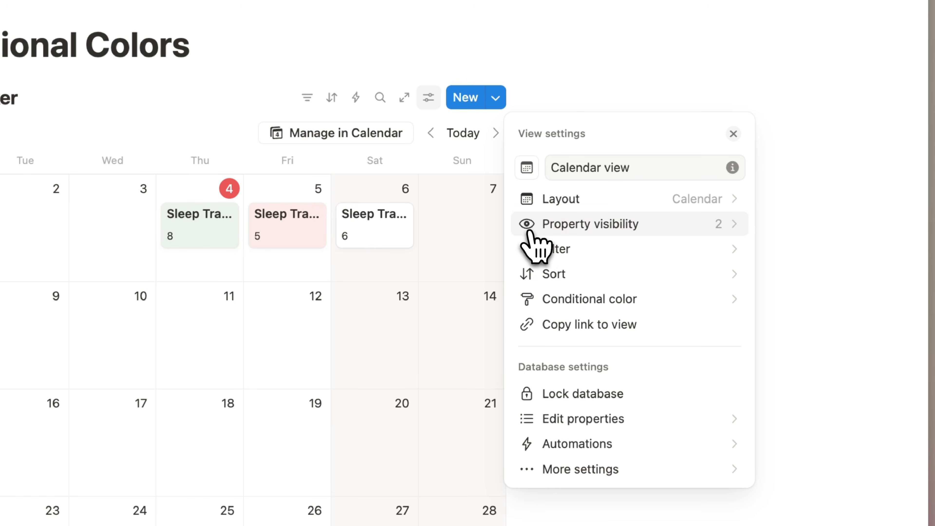
left_click(596, 299)
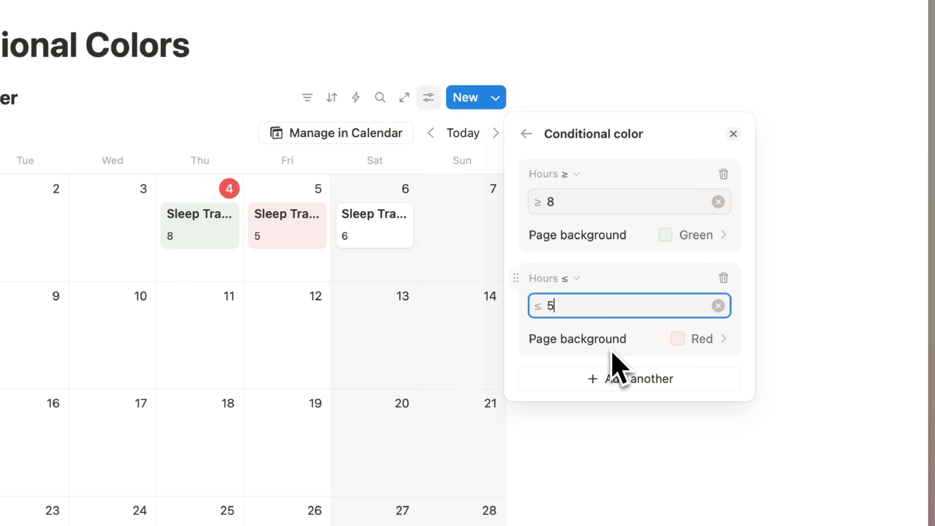
left_click(625, 381)
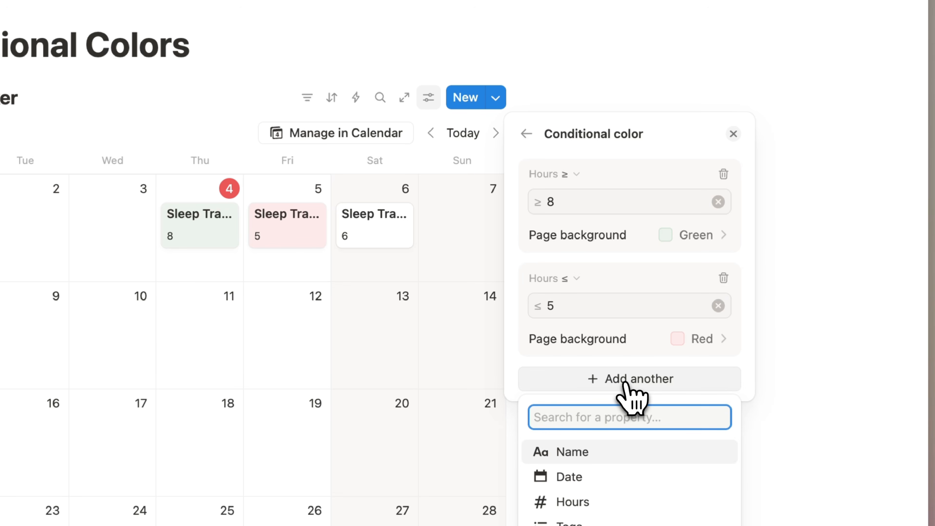
left_click(596, 502)
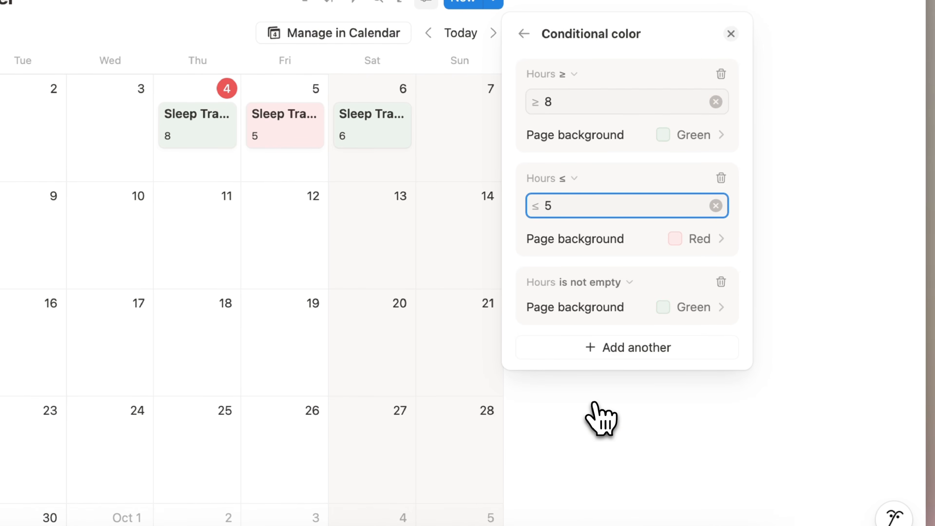
left_click(612, 432)
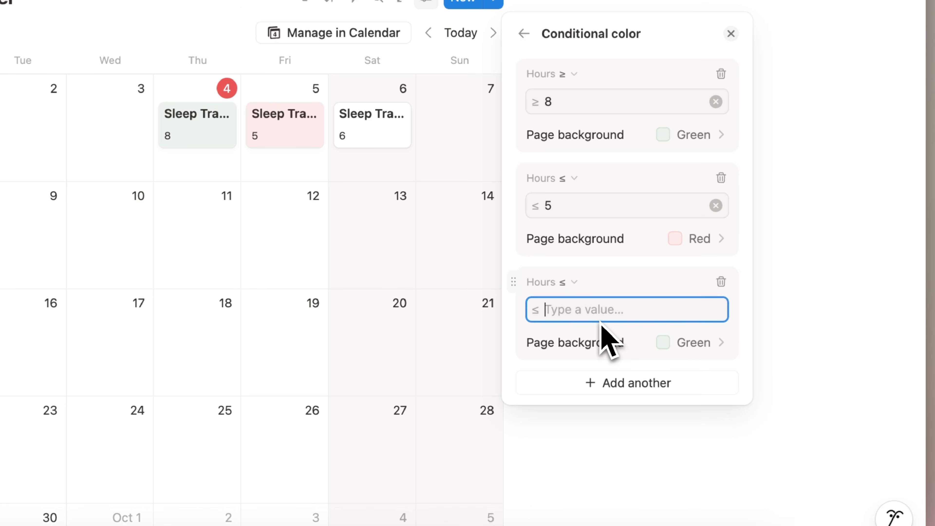
left_click(684, 343)
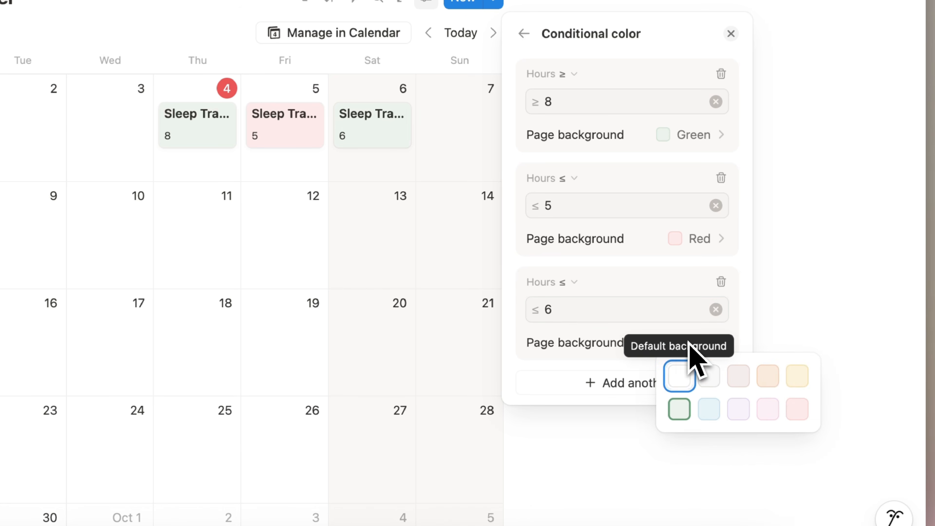
left_click(767, 379)
left_click(814, 273)
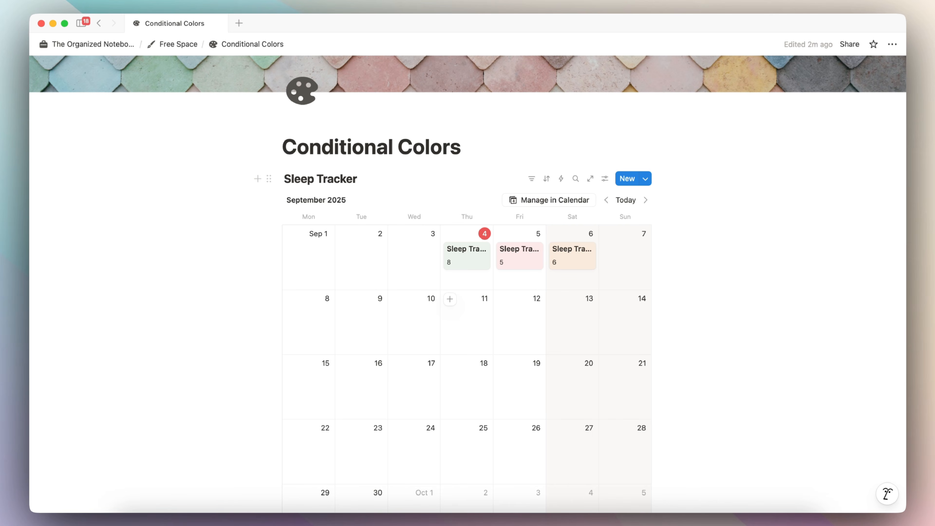
scroll(517, 413, "down", 3)
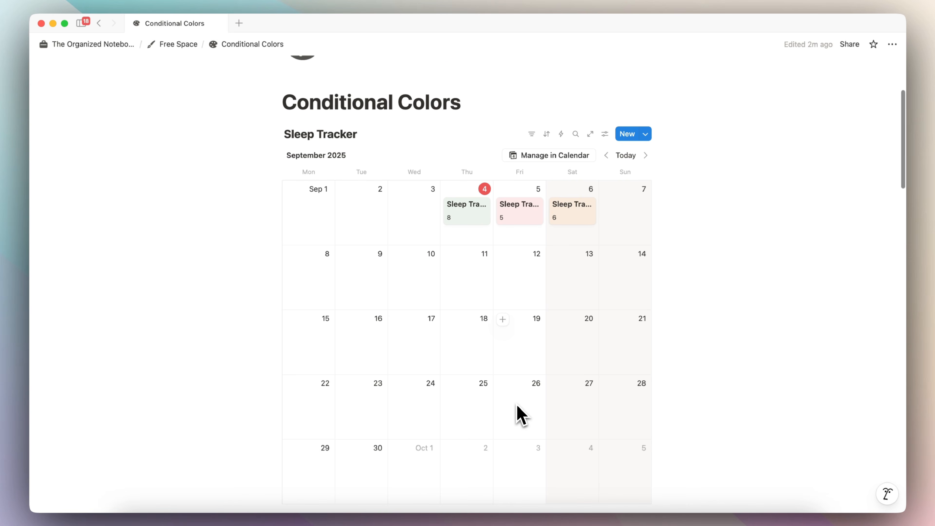
left_click(605, 134)
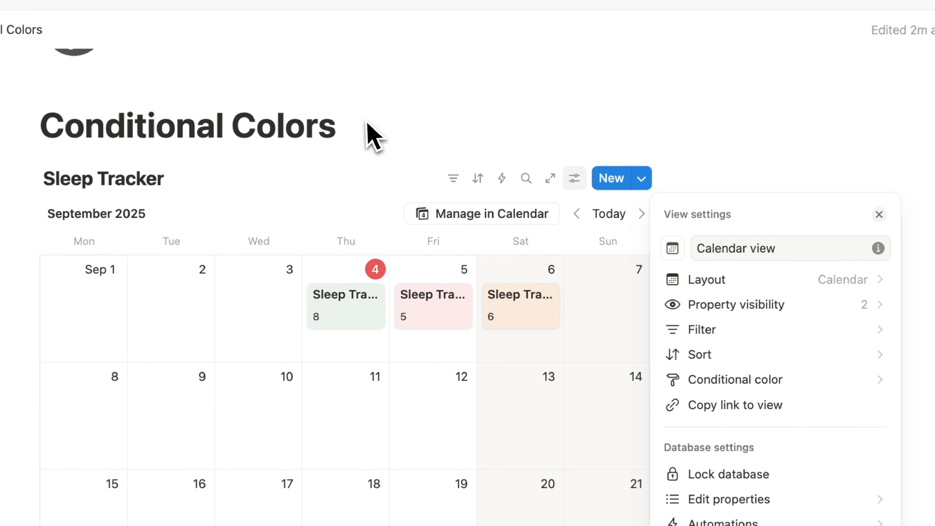
left_click(462, 104)
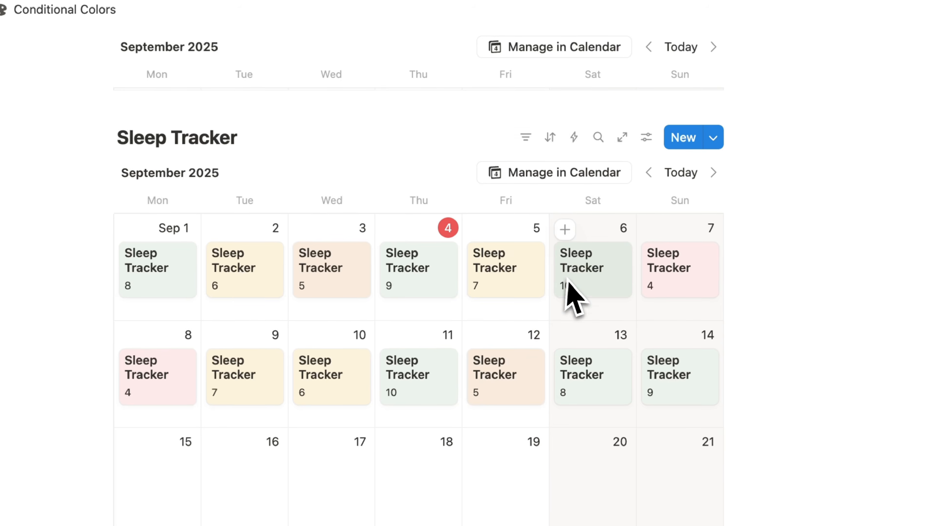
Review the Hours Slept conditional color settings of the second Sleep Tracker calendar, the one filled with two weeks of entries
left_click(640, 151)
left_click(847, 336)
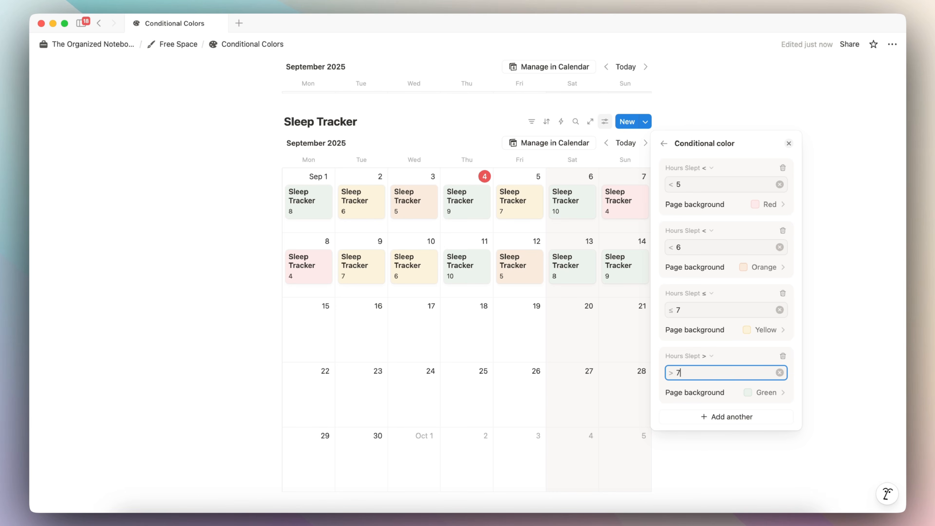
left_click(676, 113)
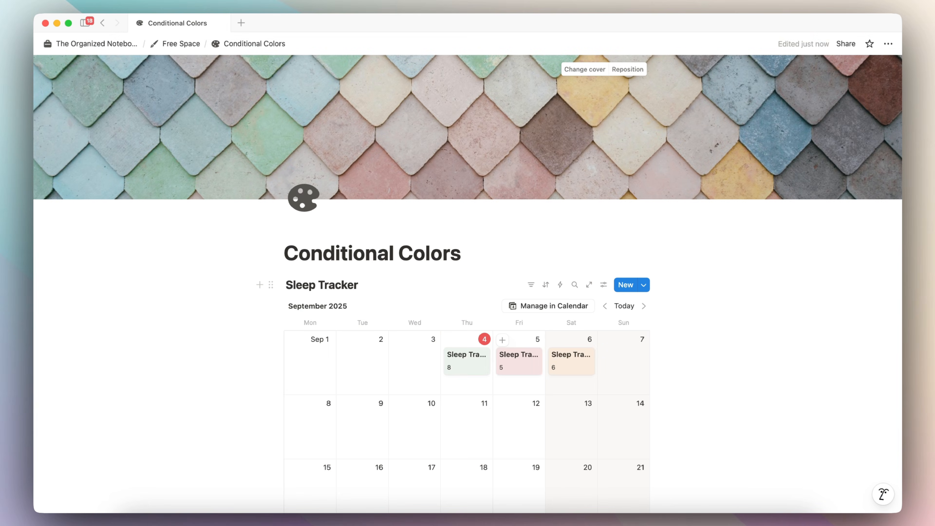
scroll(528, 382, "down", 2)
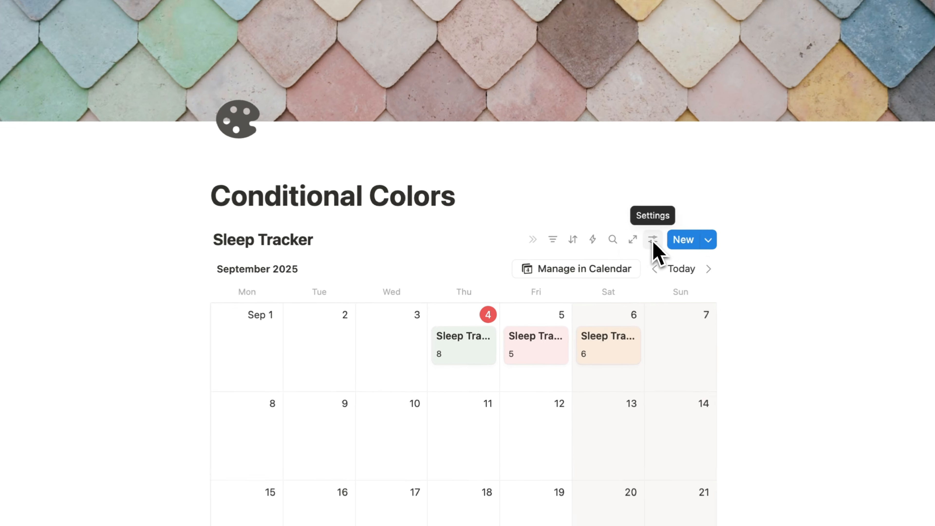
left_click(652, 239)
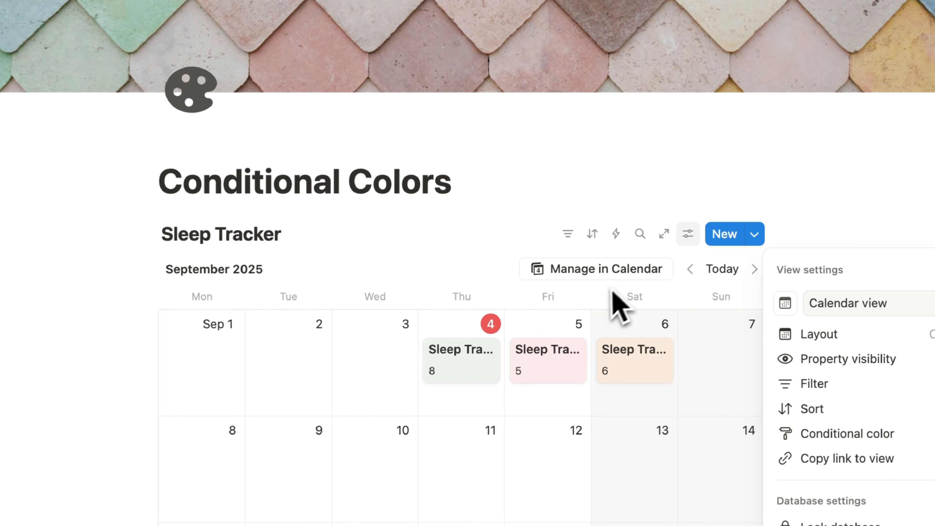
left_click(474, 363)
Add a Formula property to the September 4, 2025 Sleep Tracker entry
left_click(473, 379)
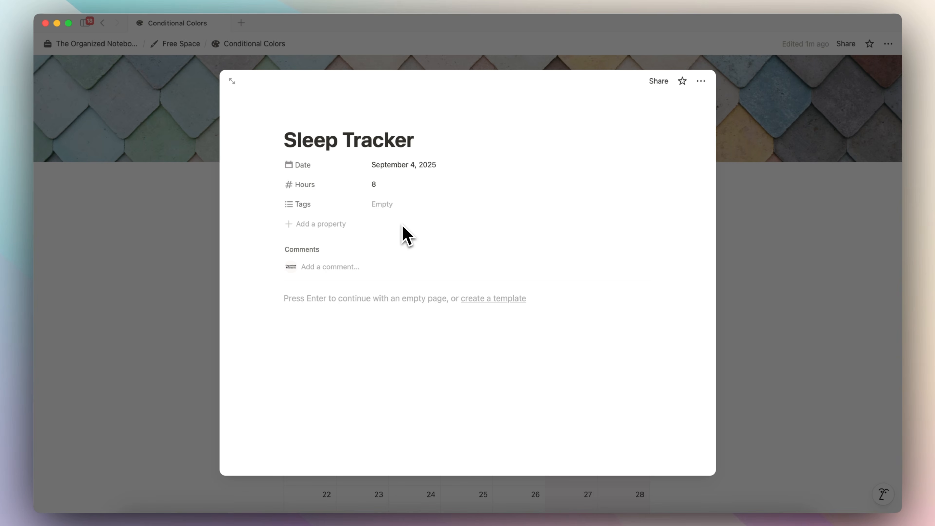
left_click(395, 184)
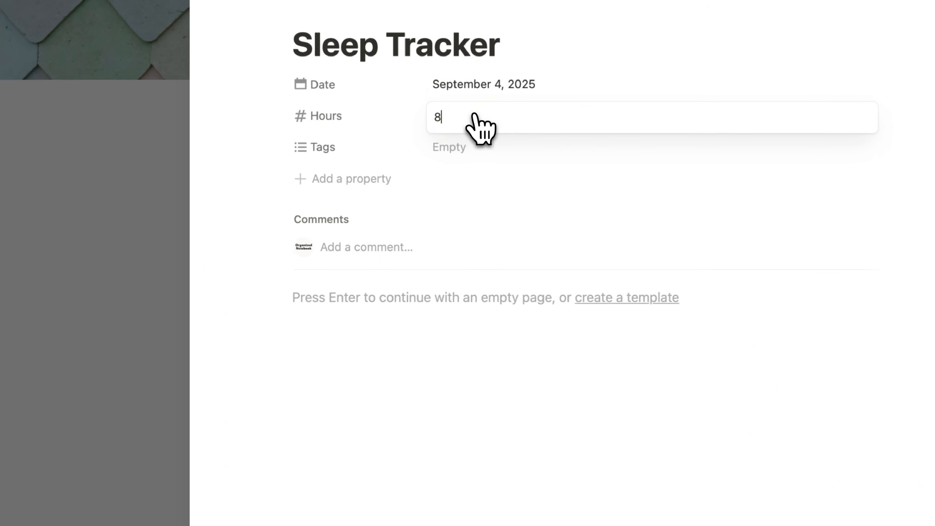
left_click(358, 177)
left_click(346, 520)
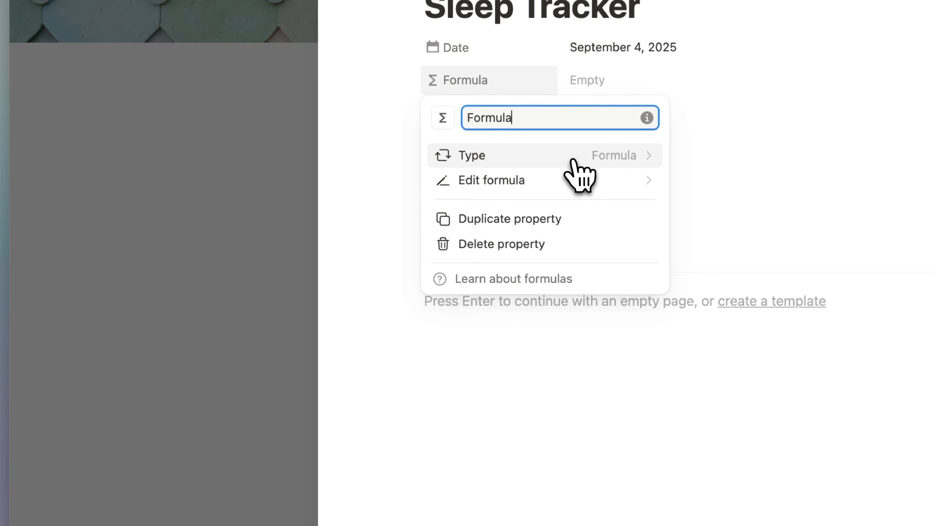
Define the new property's formula as the Hours property, apply it and close the entry
left_click(576, 178)
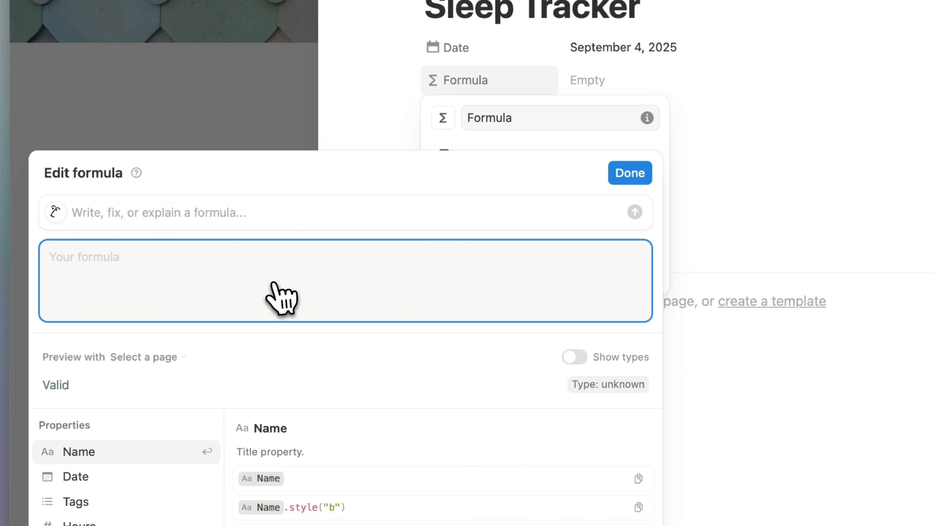
left_click(83, 523)
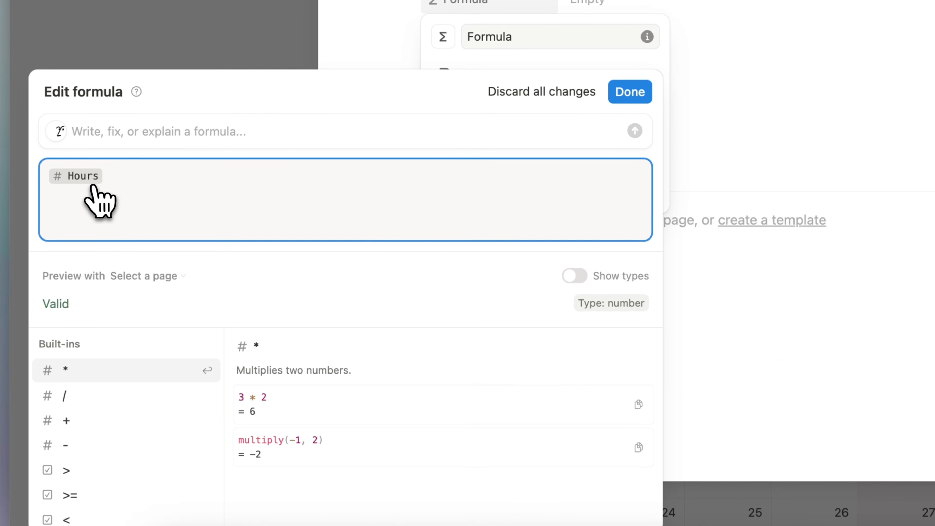
left_click(629, 91)
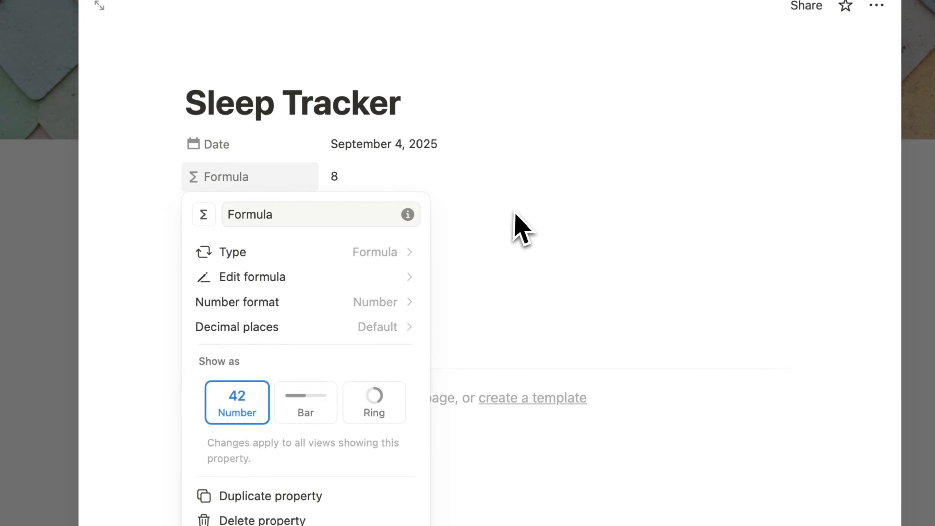
left_click(514, 212)
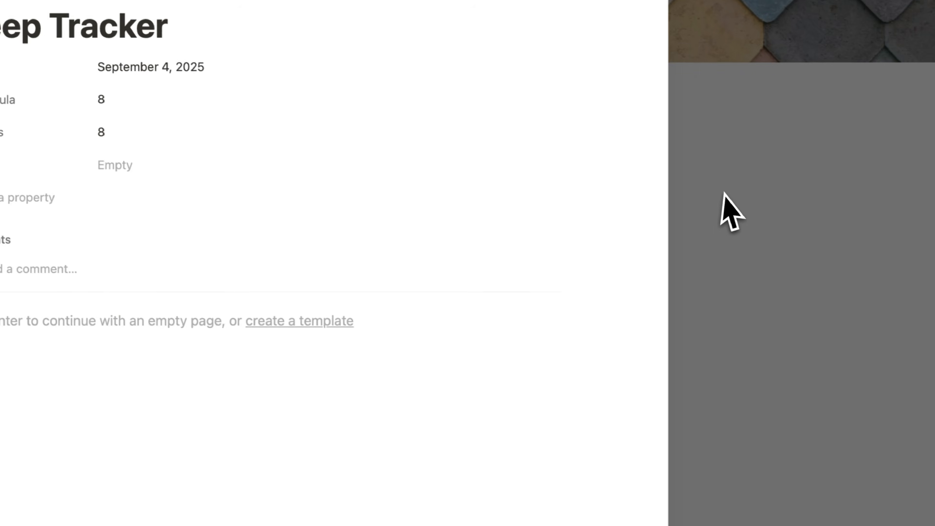
left_click(719, 193)
Examine the Hours rules in the conditional color settings of the first Sleep Tracker calendar
left_click(440, 187)
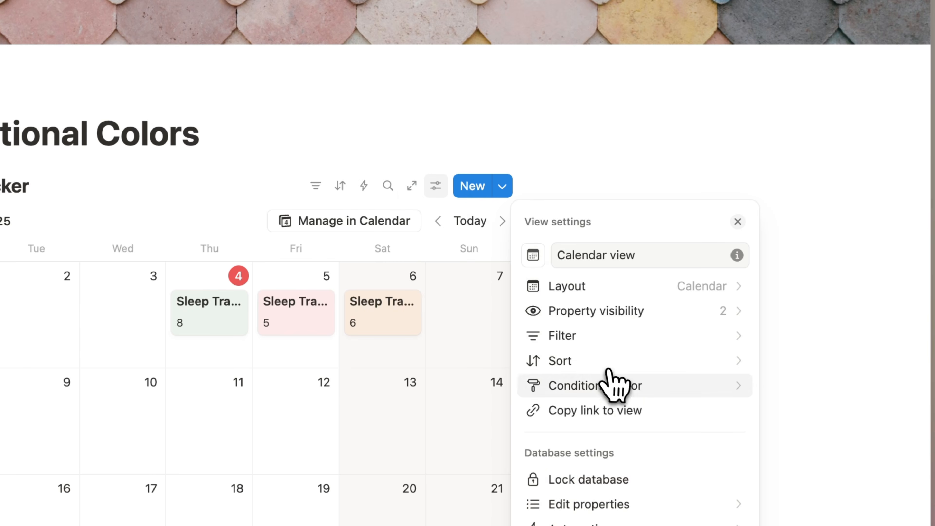
left_click(602, 386)
left_click(644, 525)
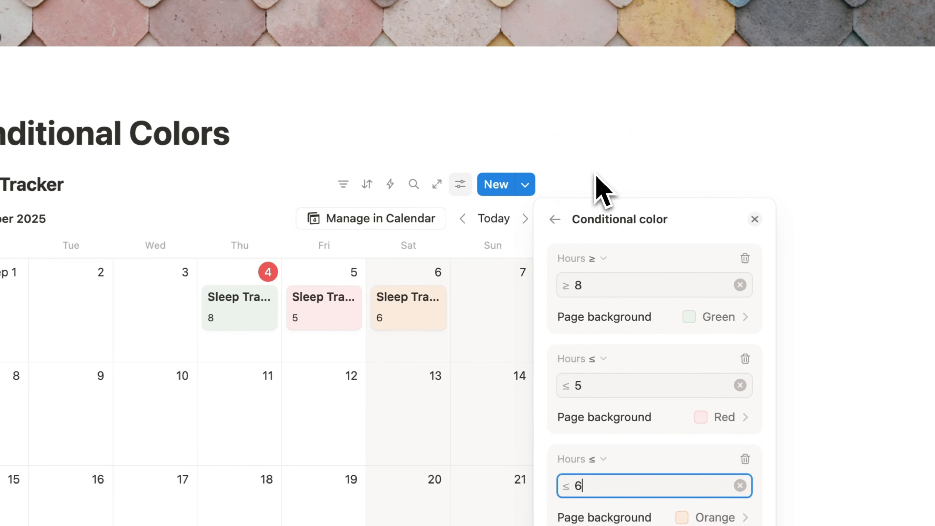
left_click(649, 221)
left_click(540, 220)
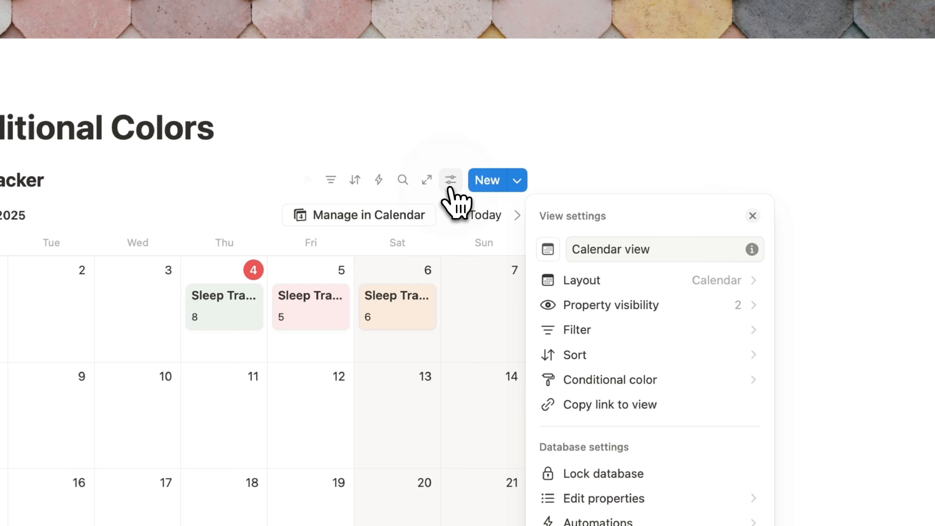
left_click(625, 379)
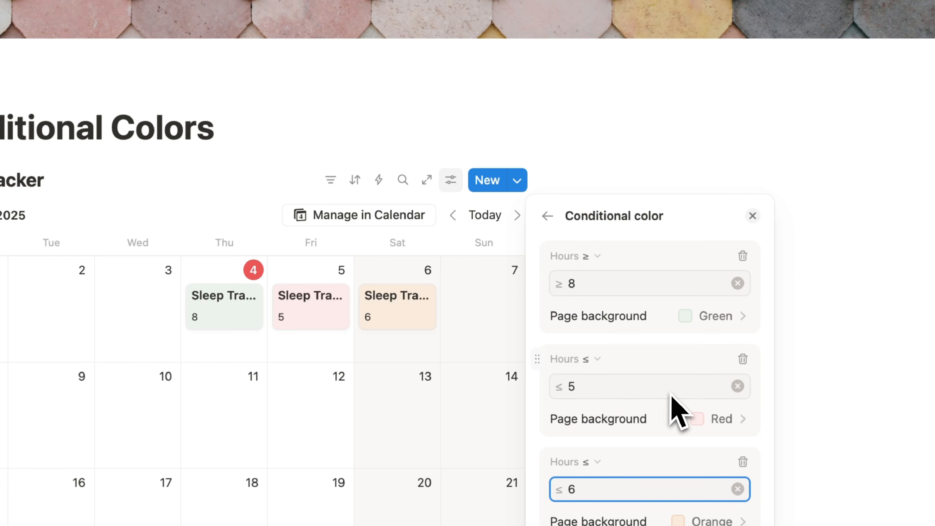